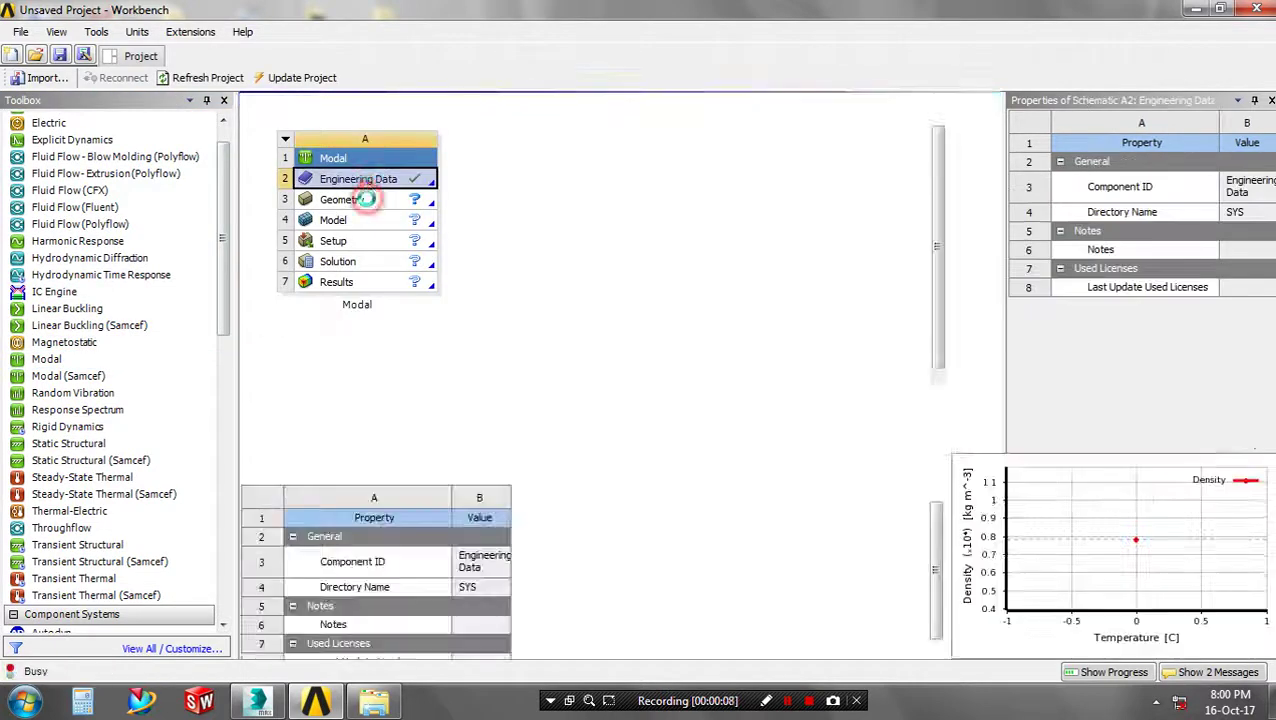
Add Stainless Steel from General Materials to Engineering Data and return to the project schematic
left_click(200, 78)
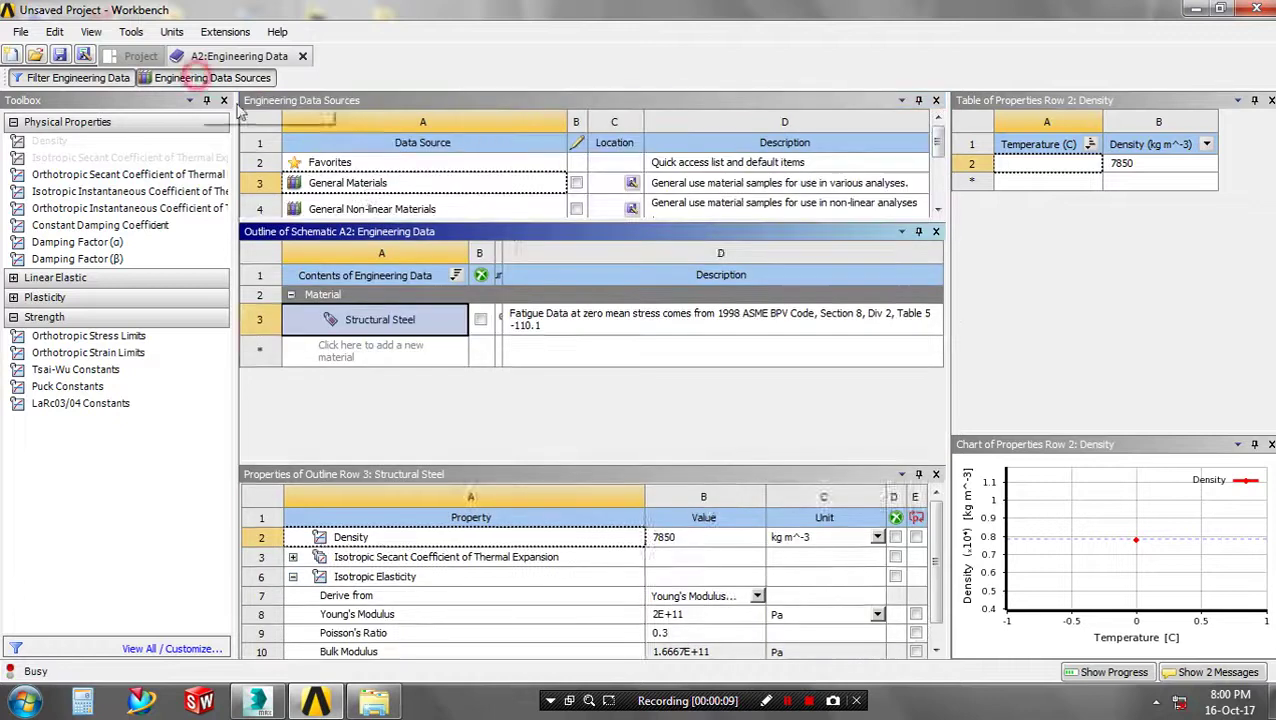
left_click(372, 183)
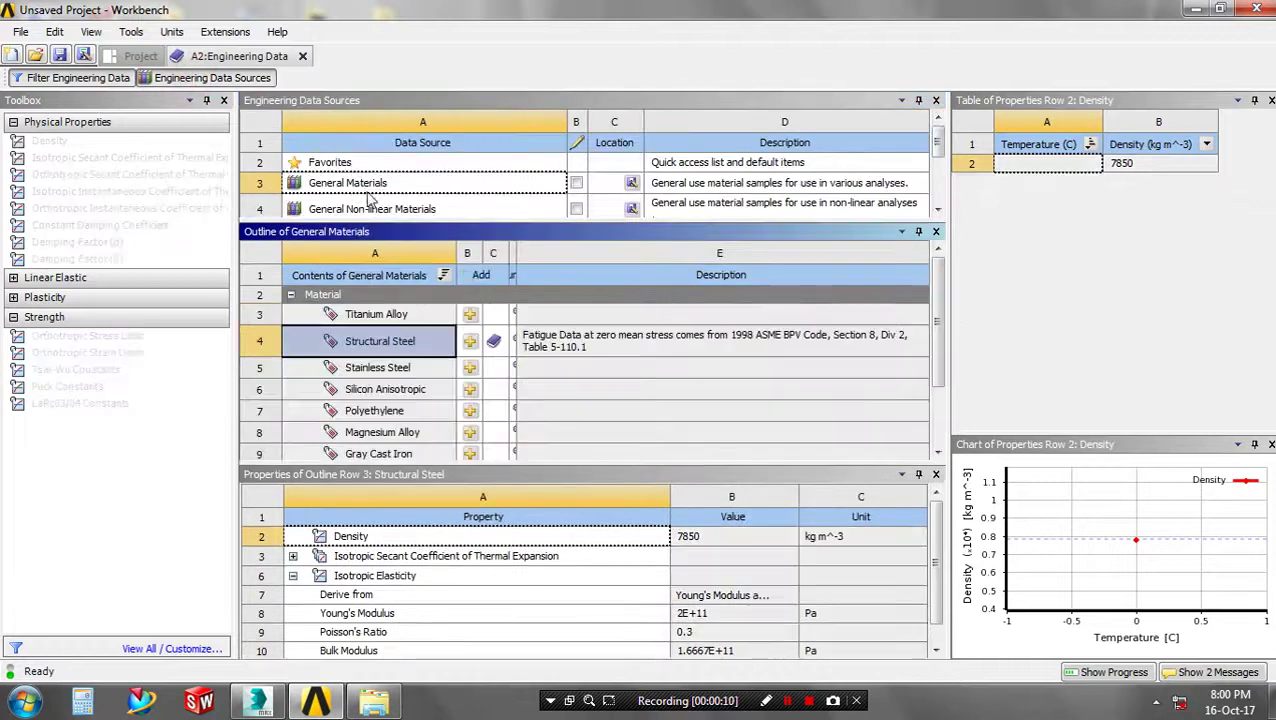
left_click(469, 368)
left_click(141, 56)
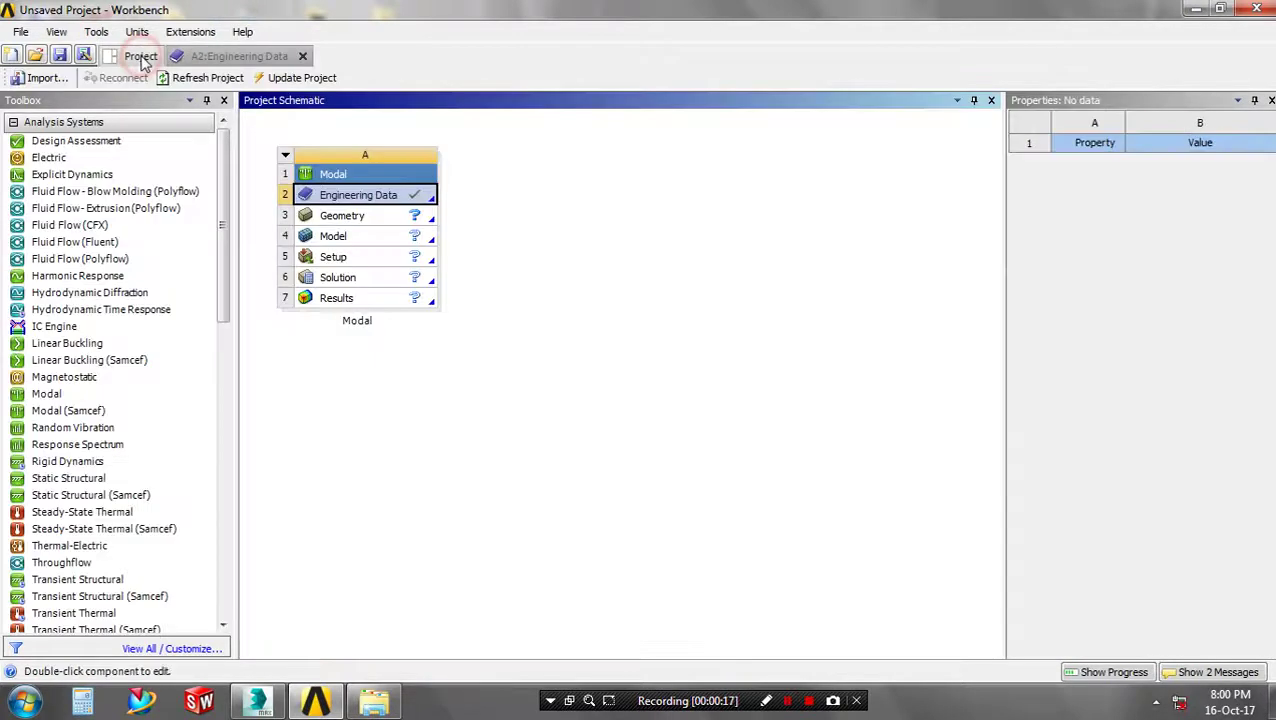
Import a co.STEP as the modal system's geometry and launch the Model in Mechanical
left_click(363, 218)
right_click(363, 217)
mouse_move(412, 249)
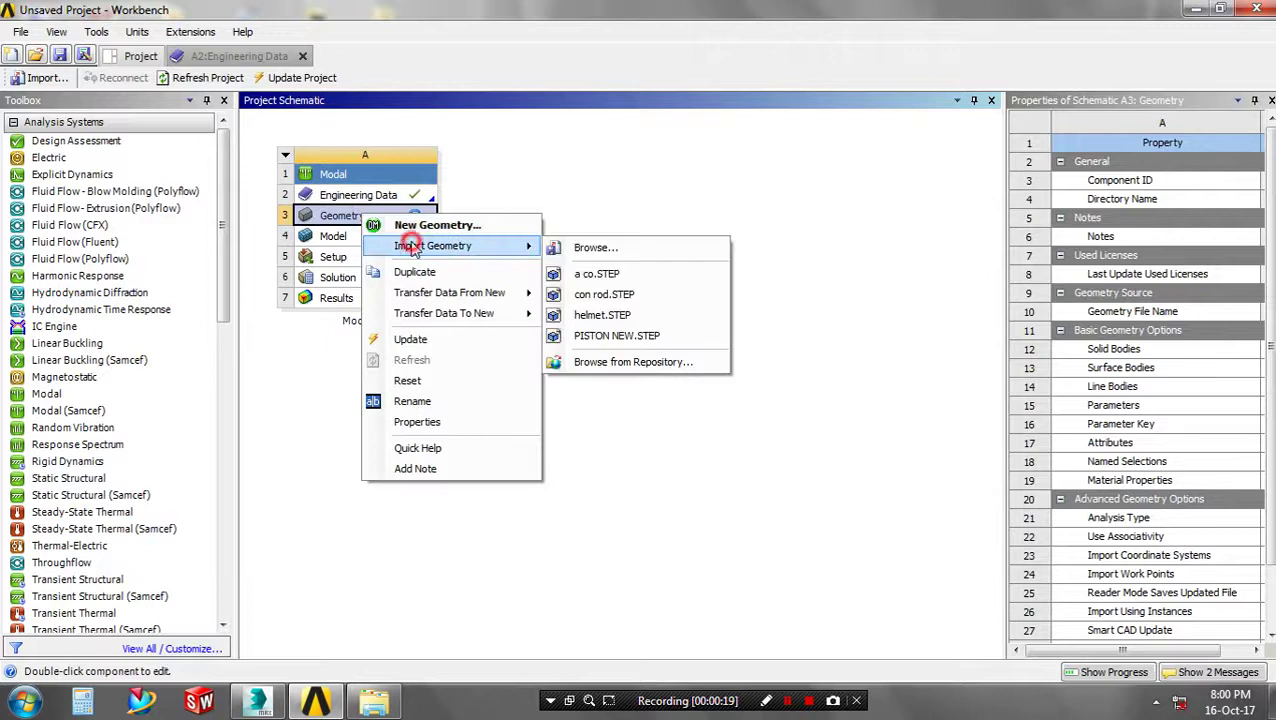
left_click(570, 277)
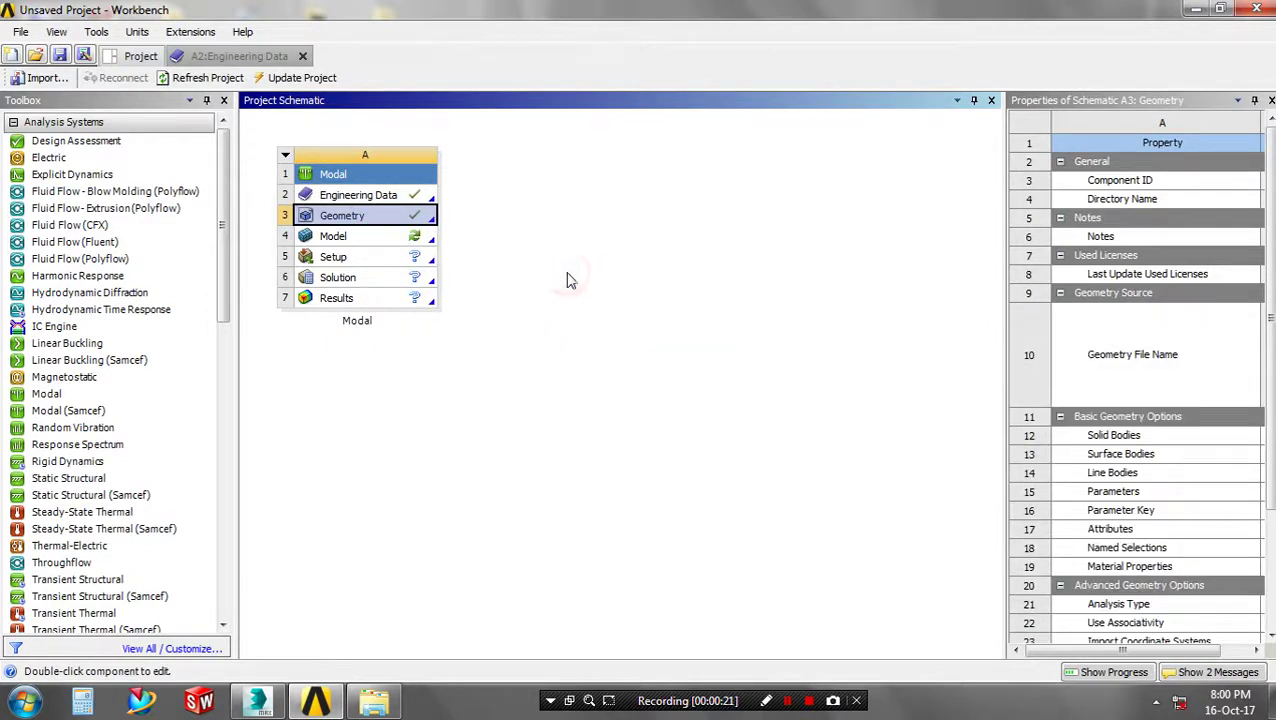
left_click(380, 240)
double_click(380, 240)
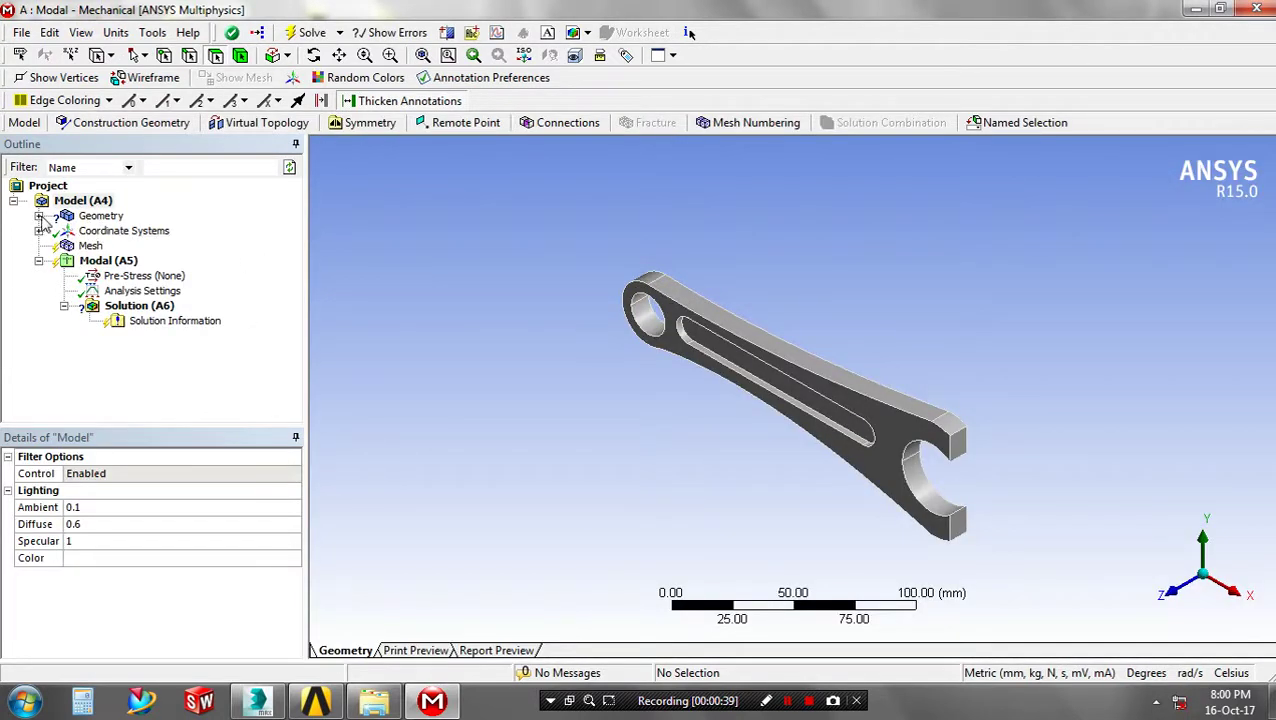
Assign Stainless Steel as the material of the connecting rod body a co
left_click(39, 216)
left_click(113, 231)
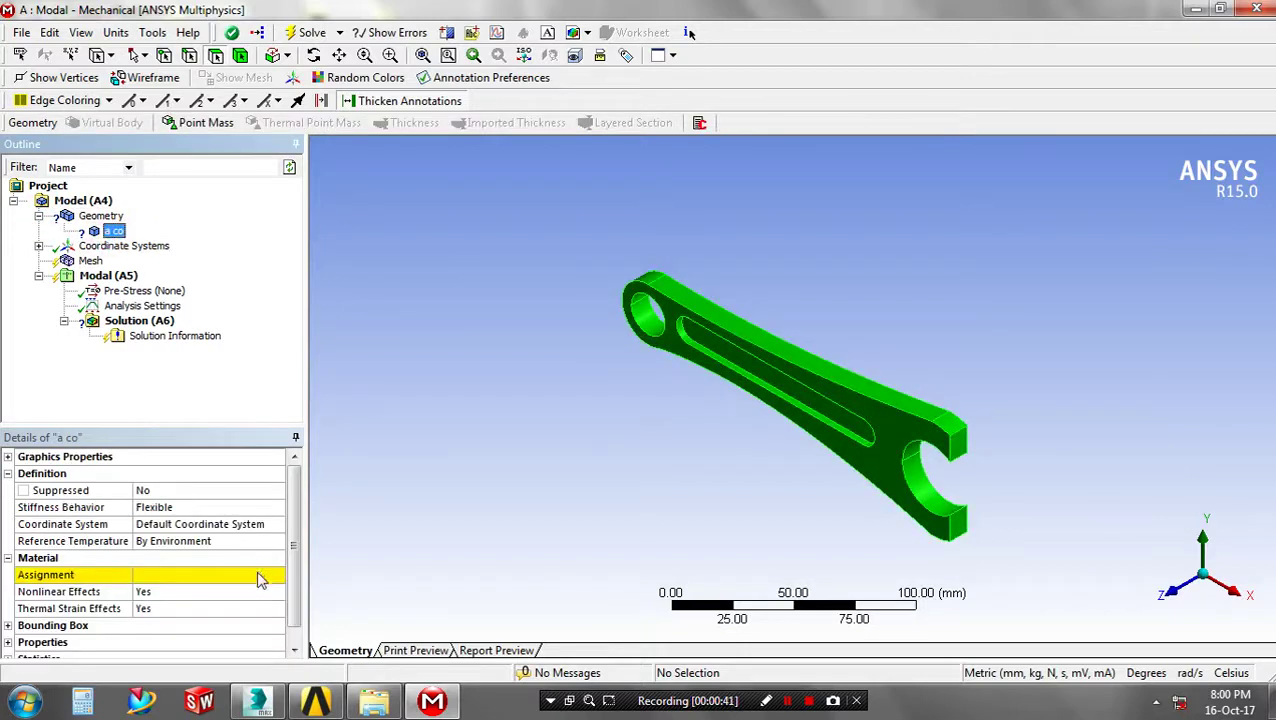
left_click(258, 578)
left_click(274, 576)
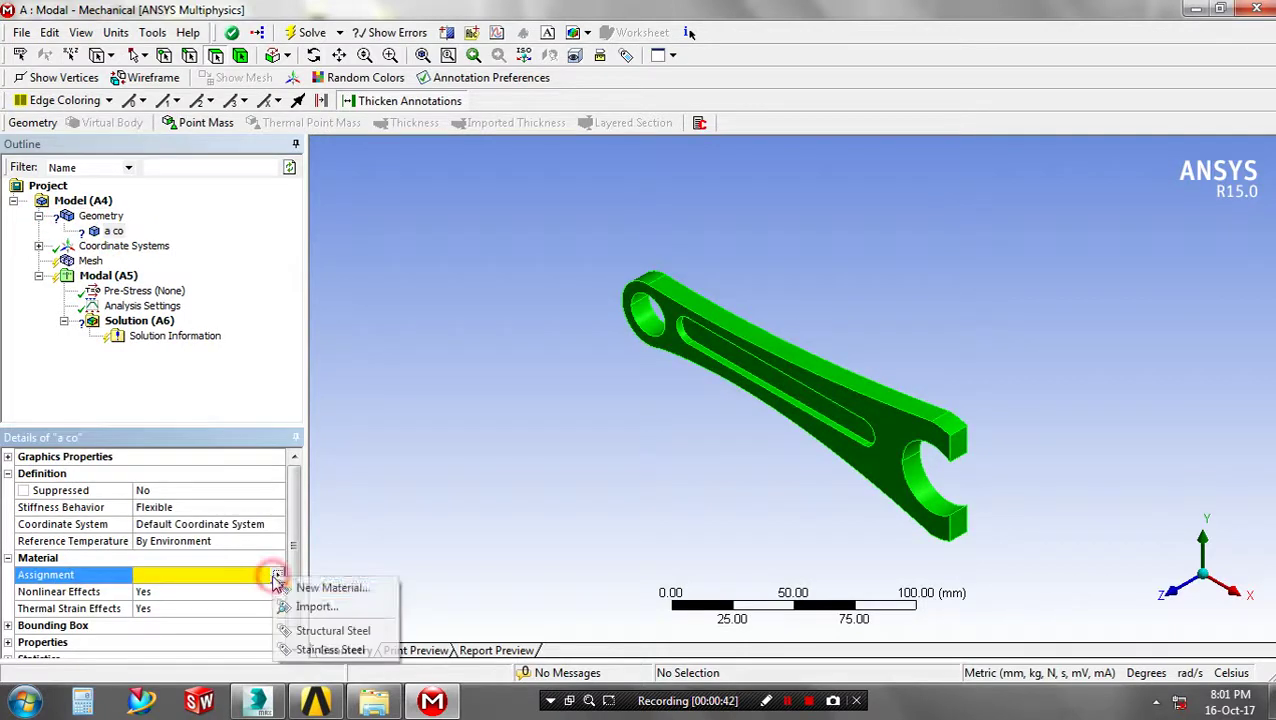
left_click(330, 650)
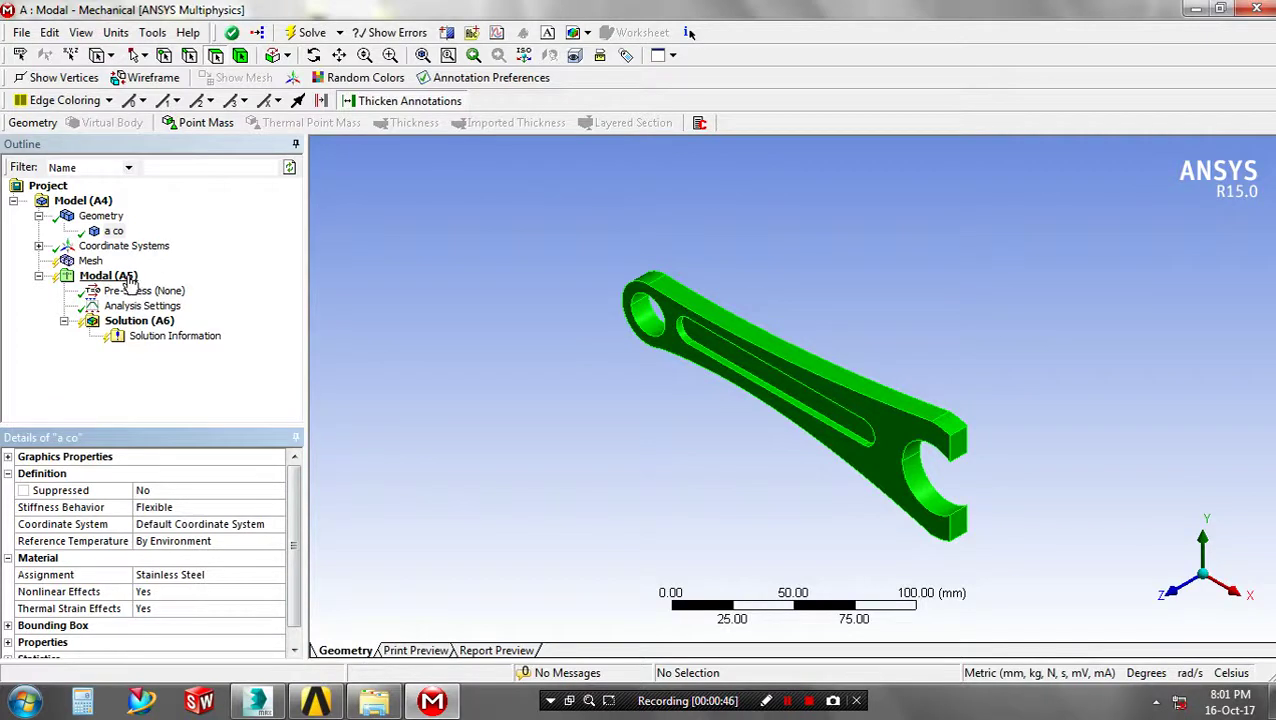
Generate the mesh, set Sizing Relevance Center to Medium, and update the mesh
left_click(90, 260)
right_click(90, 261)
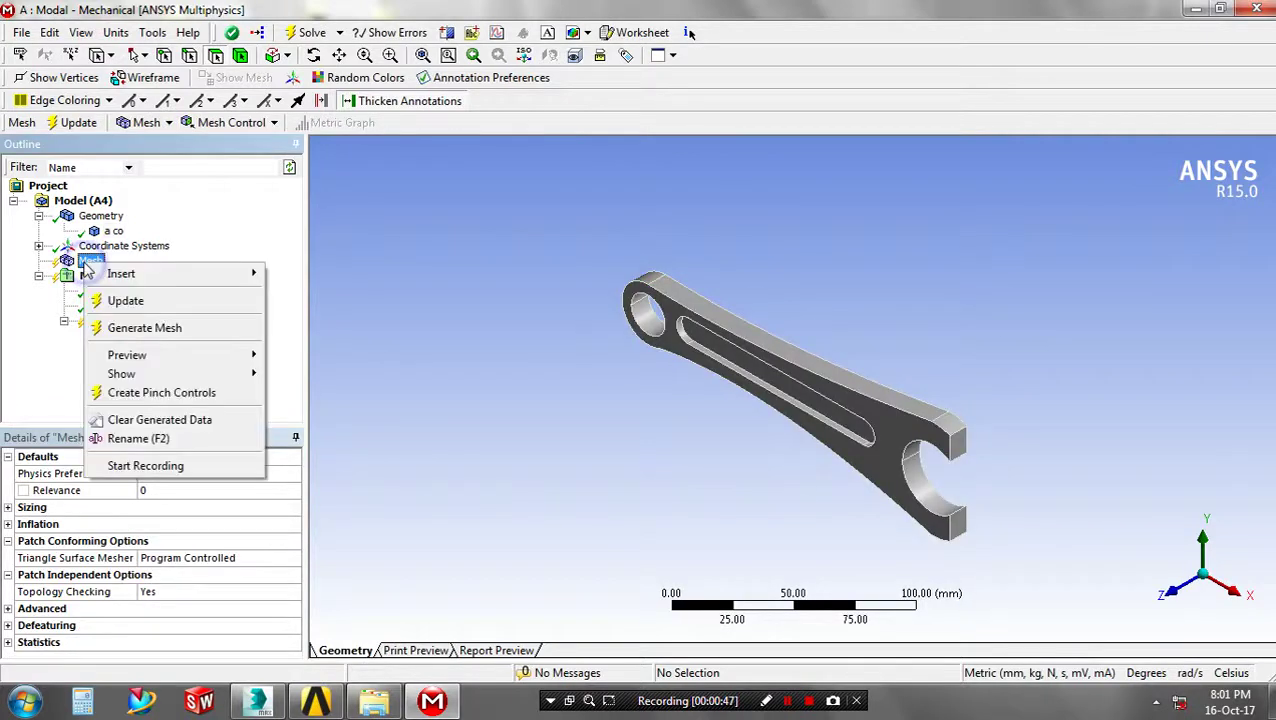
left_click(117, 331)
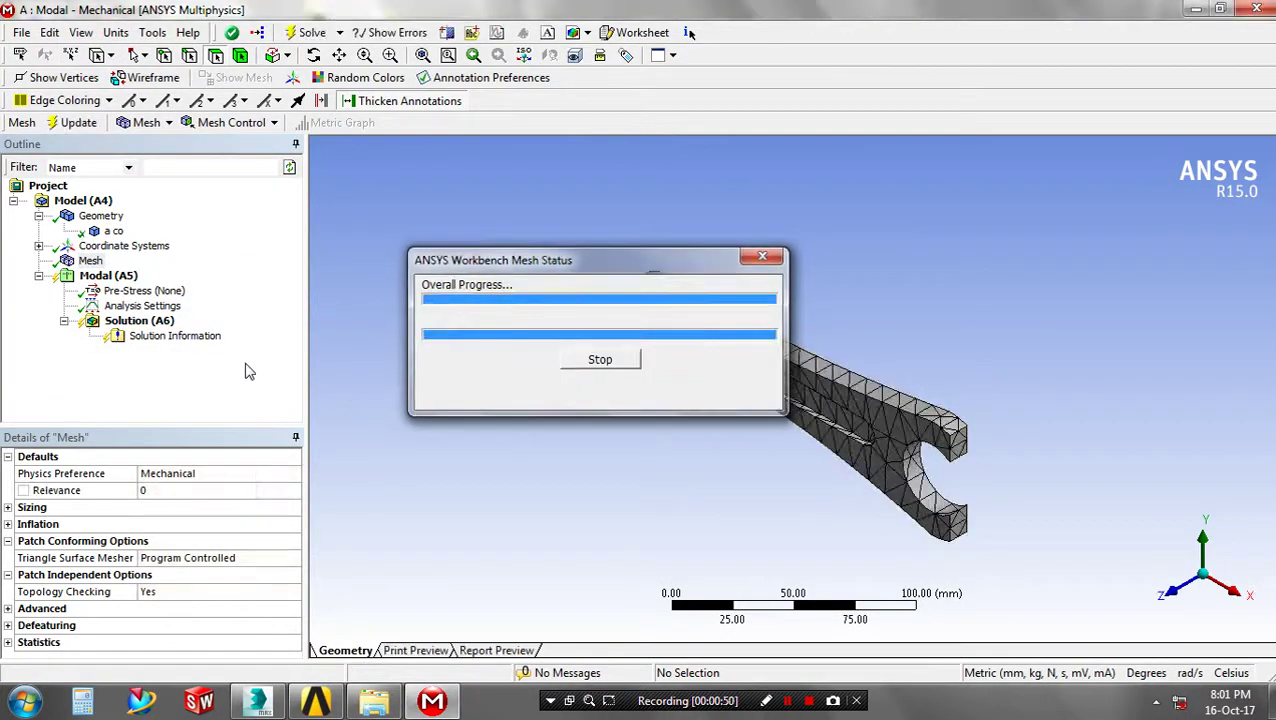
left_click(9, 508)
left_click(188, 541)
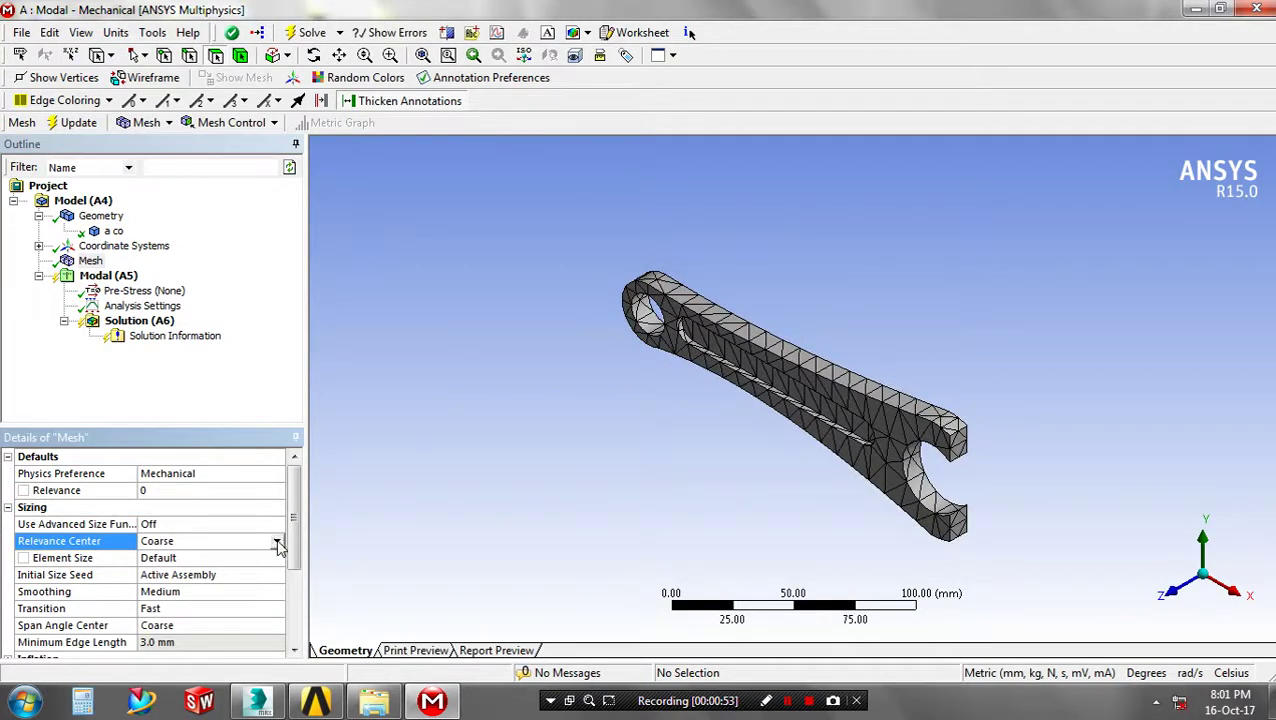
left_click(278, 541)
left_click(250, 574)
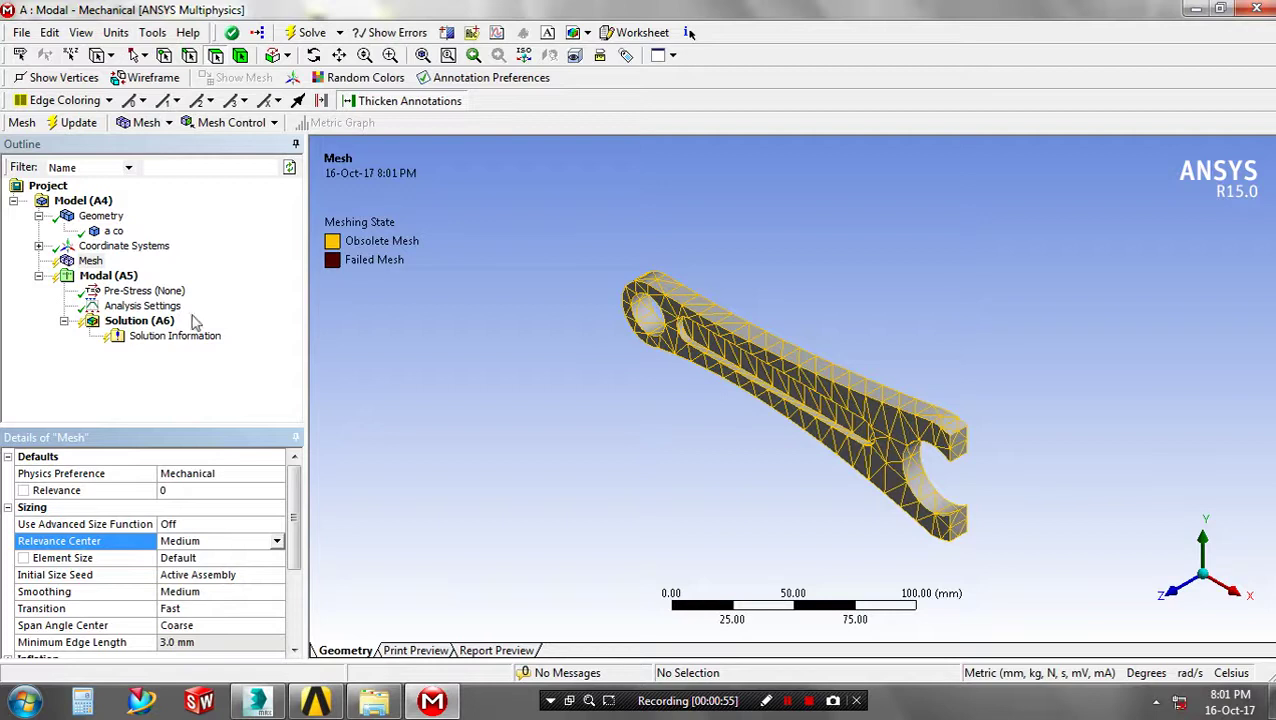
right_click(98, 263)
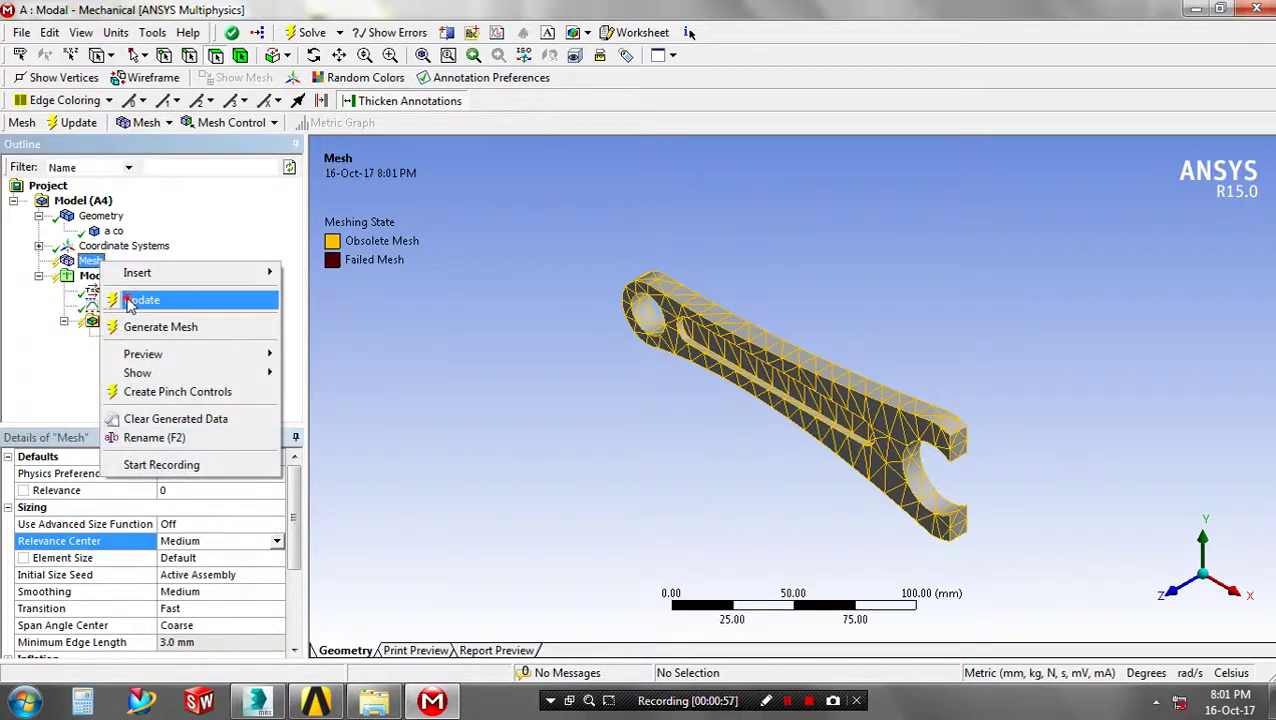
left_click(140, 296)
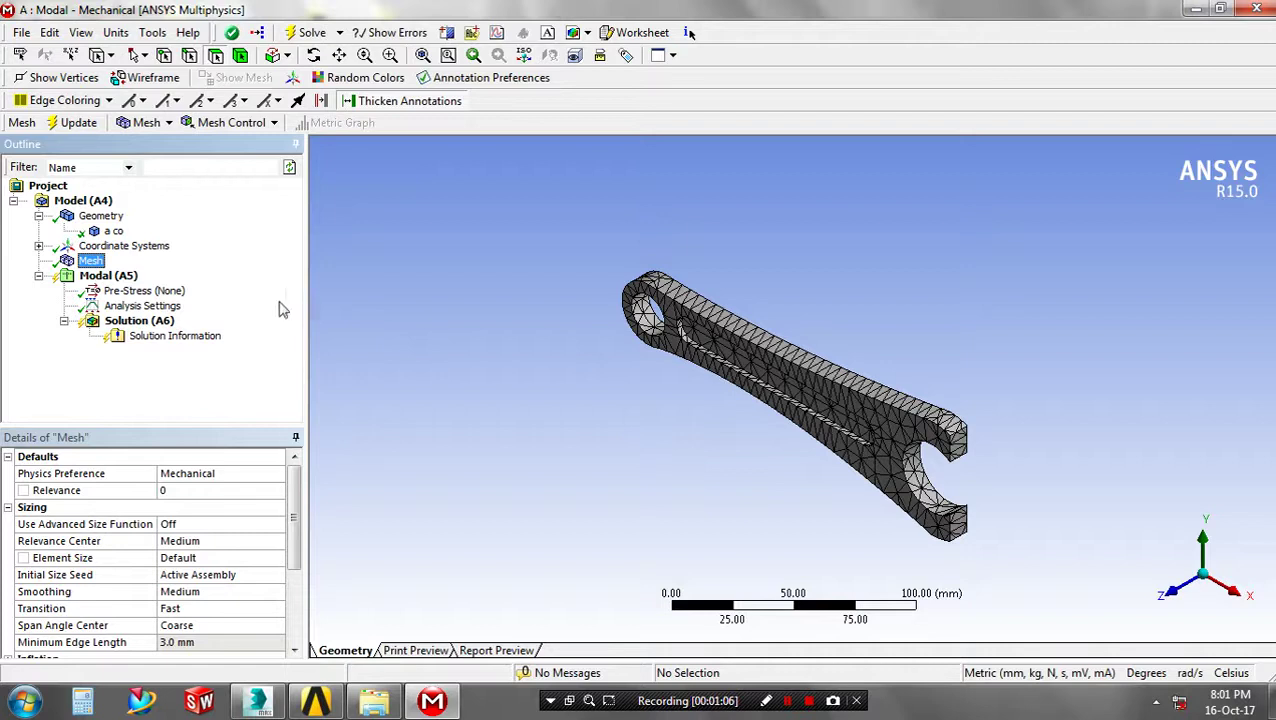
left_click(131, 291)
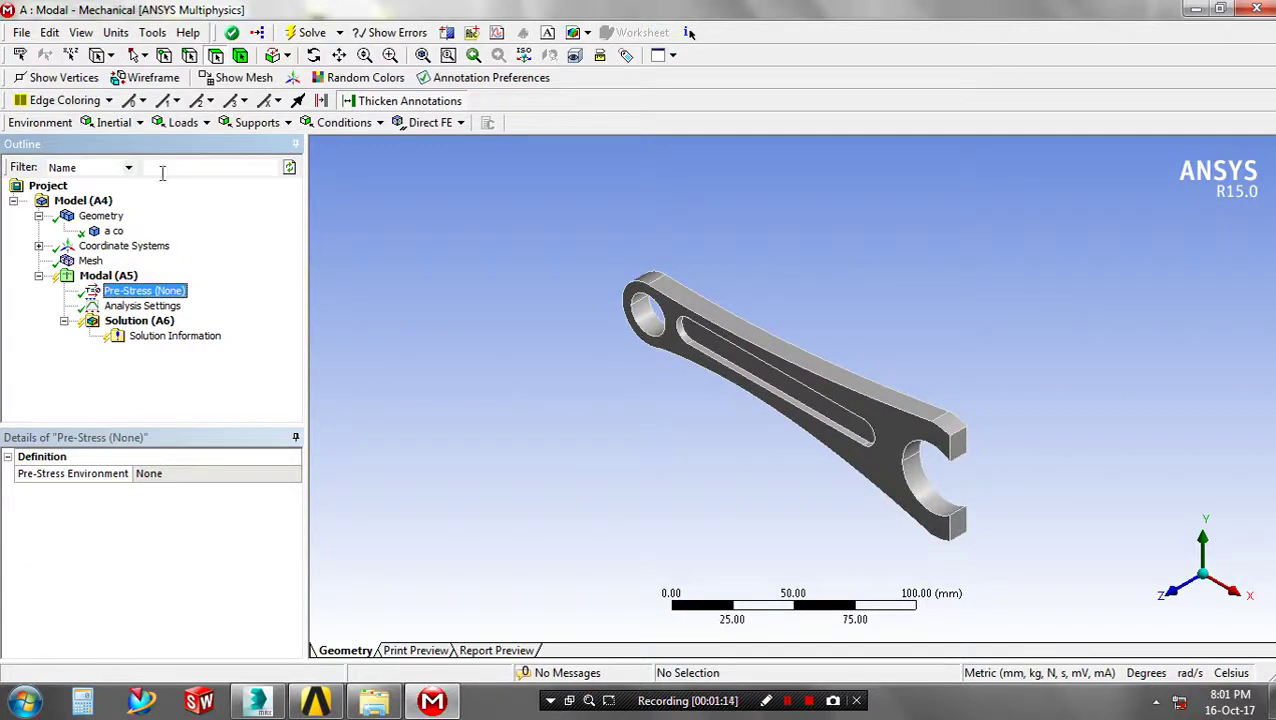
Apply a Fixed Support to the two cylindrical faces of the small-end bore
left_click(165, 123)
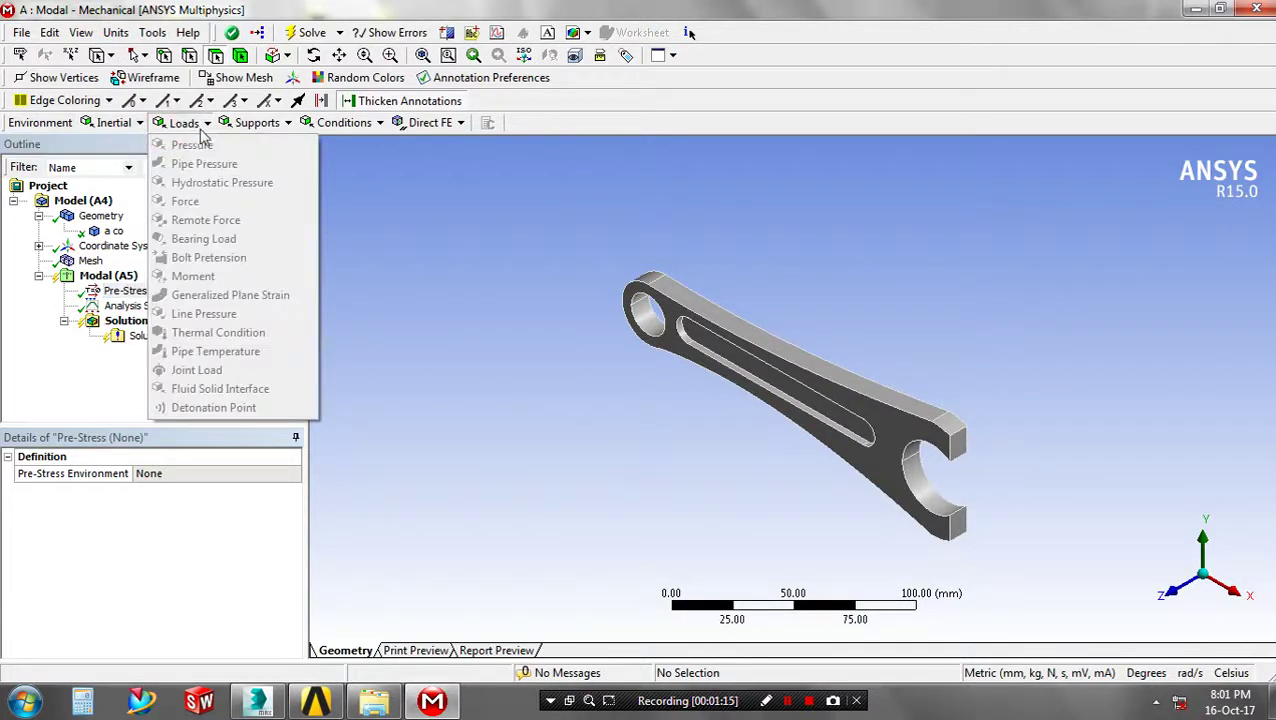
left_click(254, 135)
left_click(257, 125)
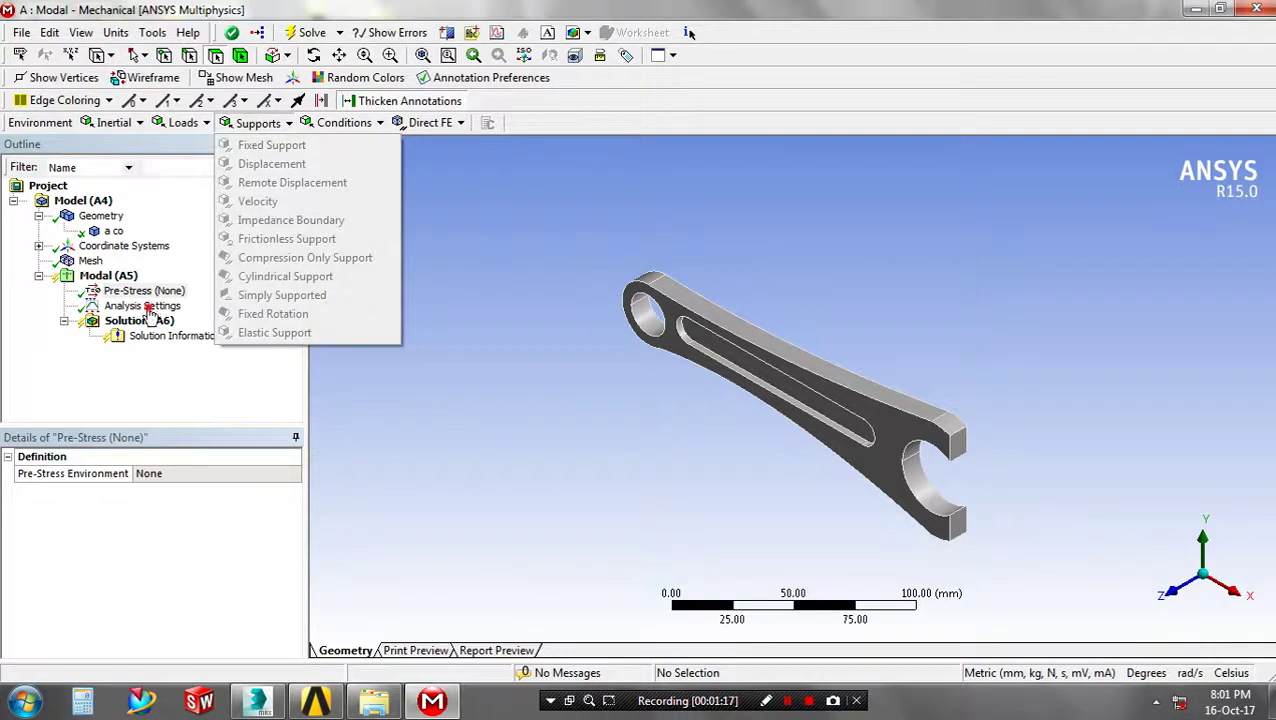
left_click(142, 306)
left_click(255, 123)
left_click(268, 146)
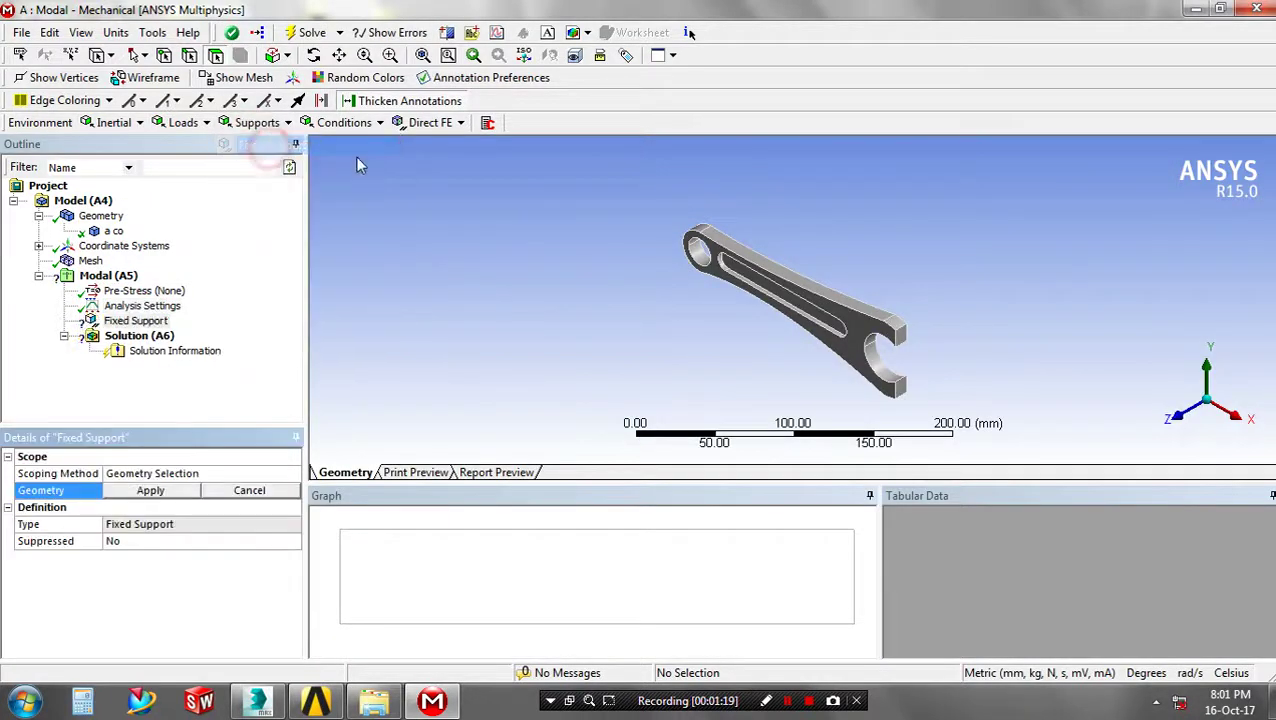
left_click(697, 255)
left_click(694, 248, "ctrl")
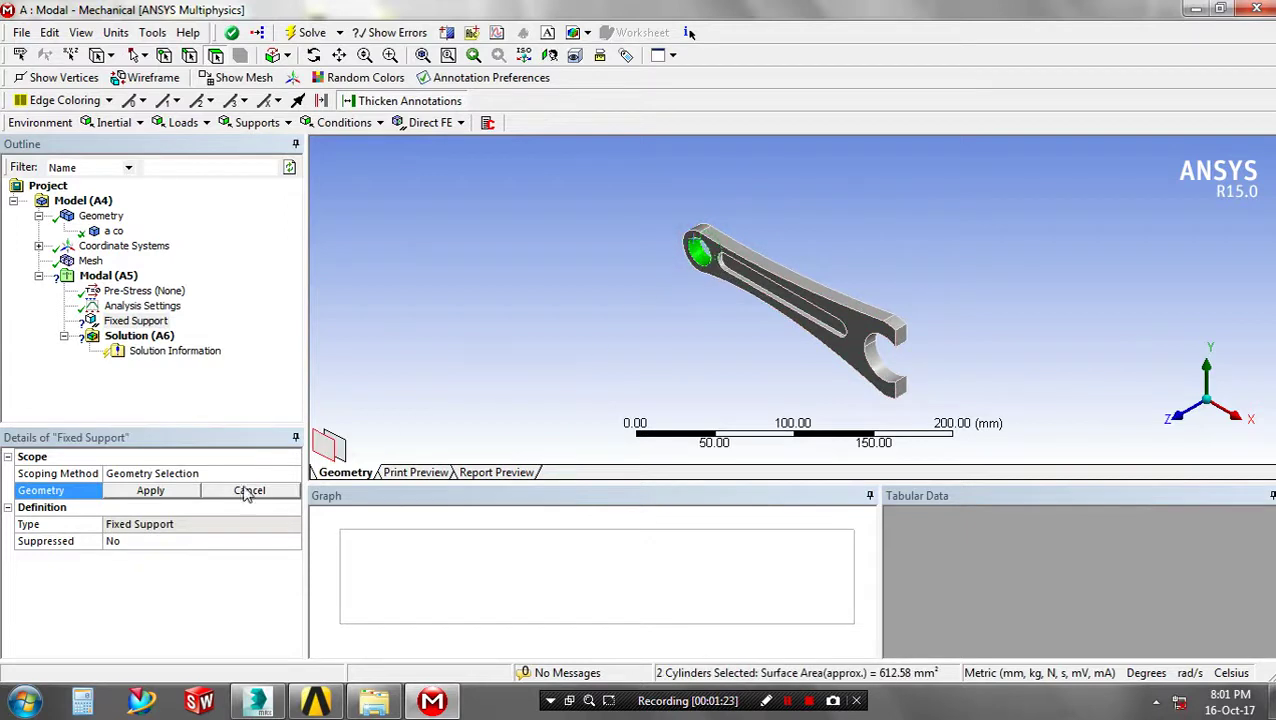
left_click(150, 491)
middle_click_drag(776, 338, 926, 358)
scroll(900, 312, "down", 2)
scroll(905, 315, "up", 4)
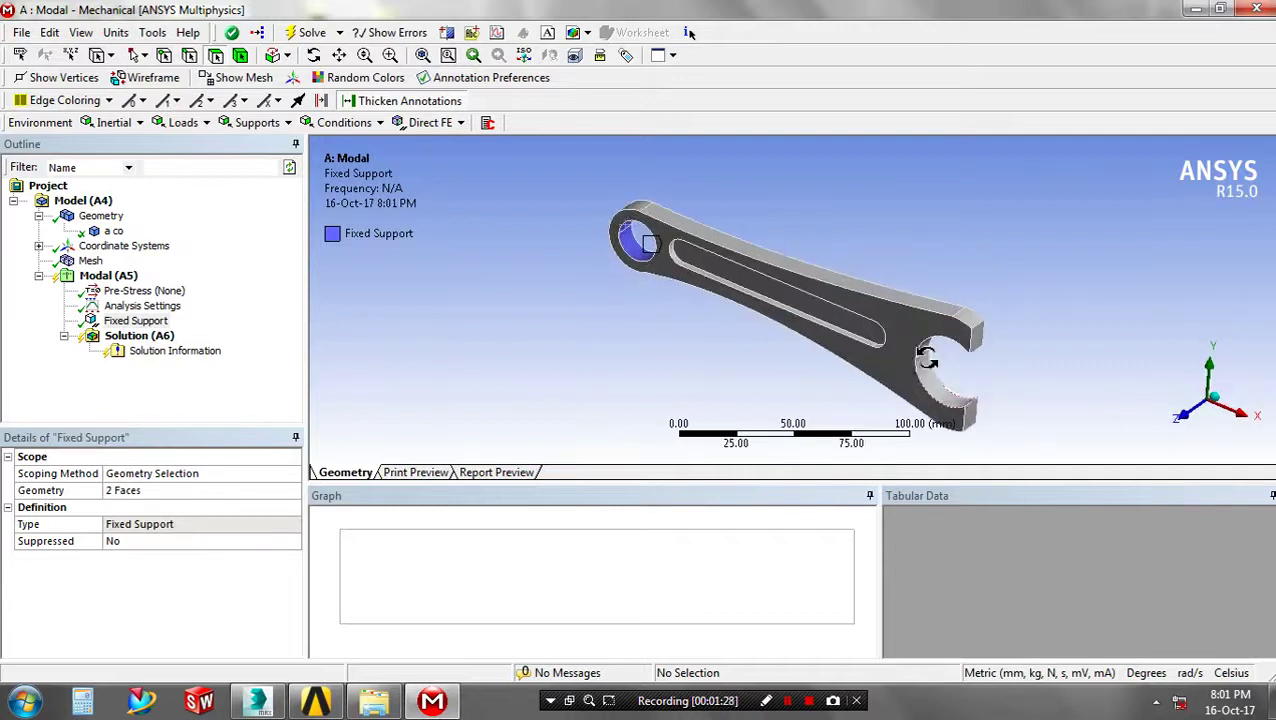
Create Fixed Support 2 and pick the two inner curved faces of the fork end
left_click(285, 130)
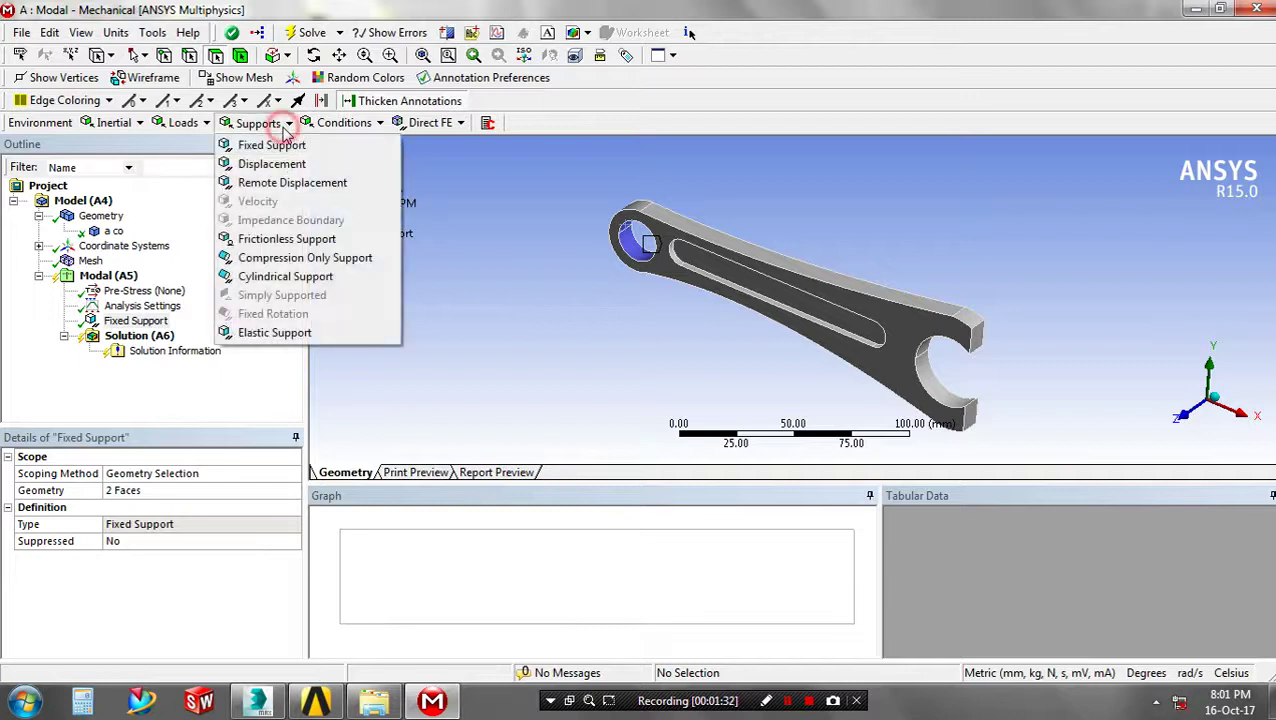
left_click(252, 179)
left_click(933, 381)
left_click(928, 348, "ctrl")
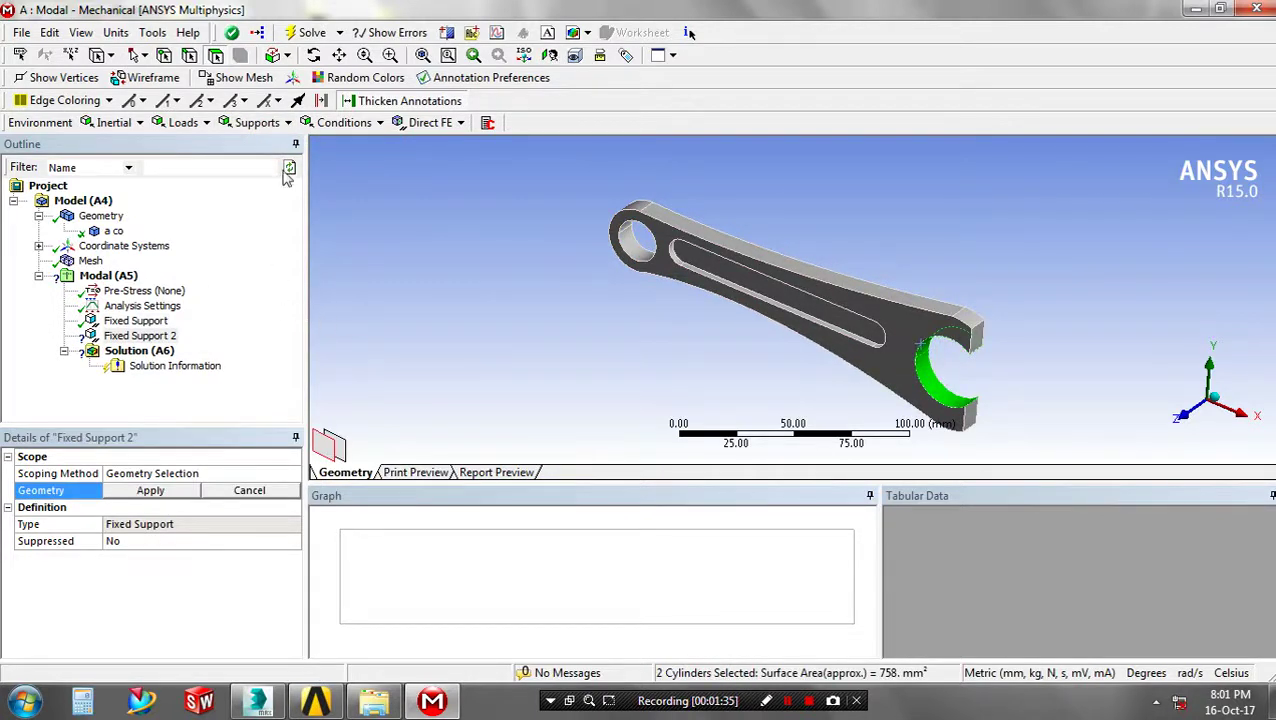
left_click(288, 124)
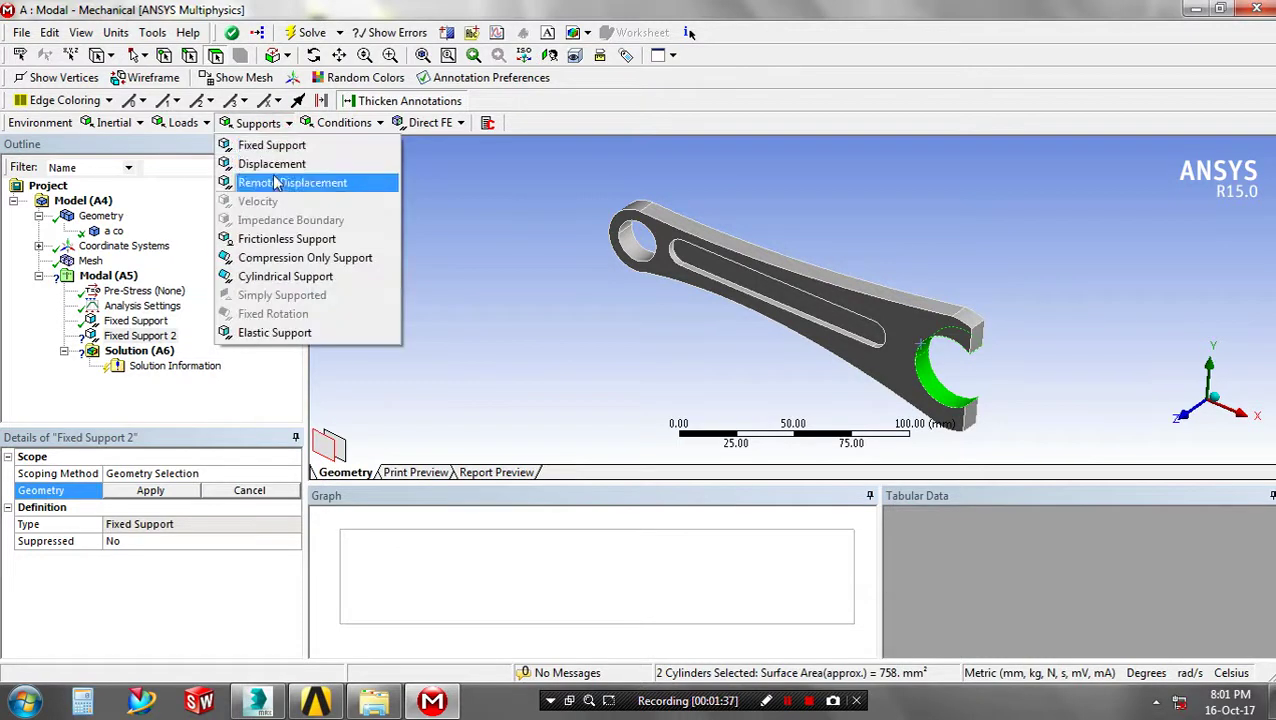
Add the Cylindrical Support on the fork, delete Fixed Support 2, and review both supports
left_click(285, 276)
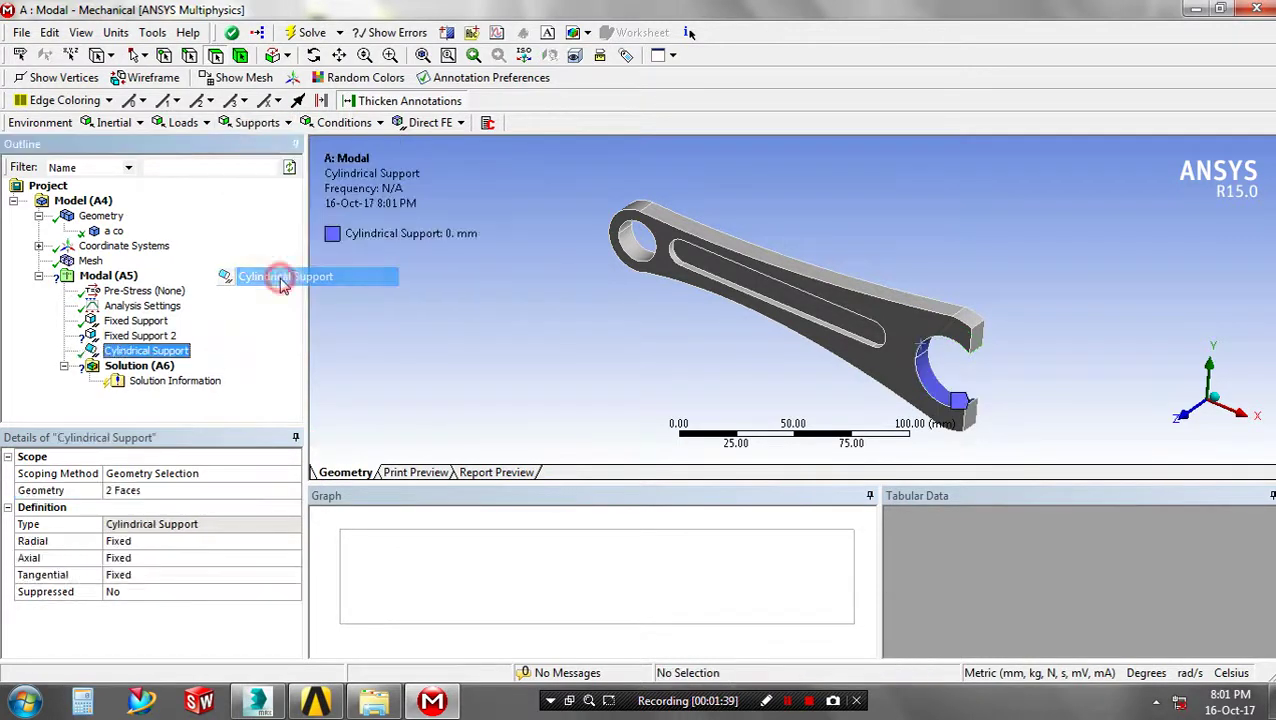
left_click(140, 336)
right_click(160, 343)
left_click(208, 467)
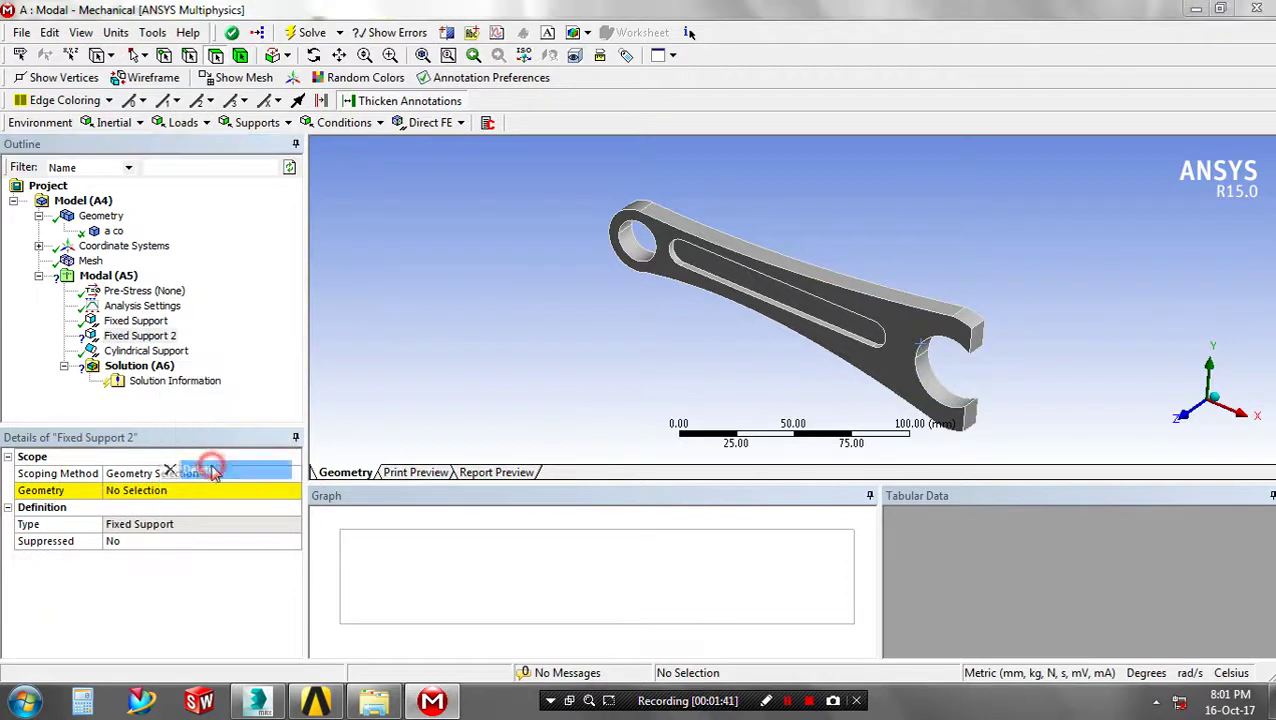
left_click(634, 414)
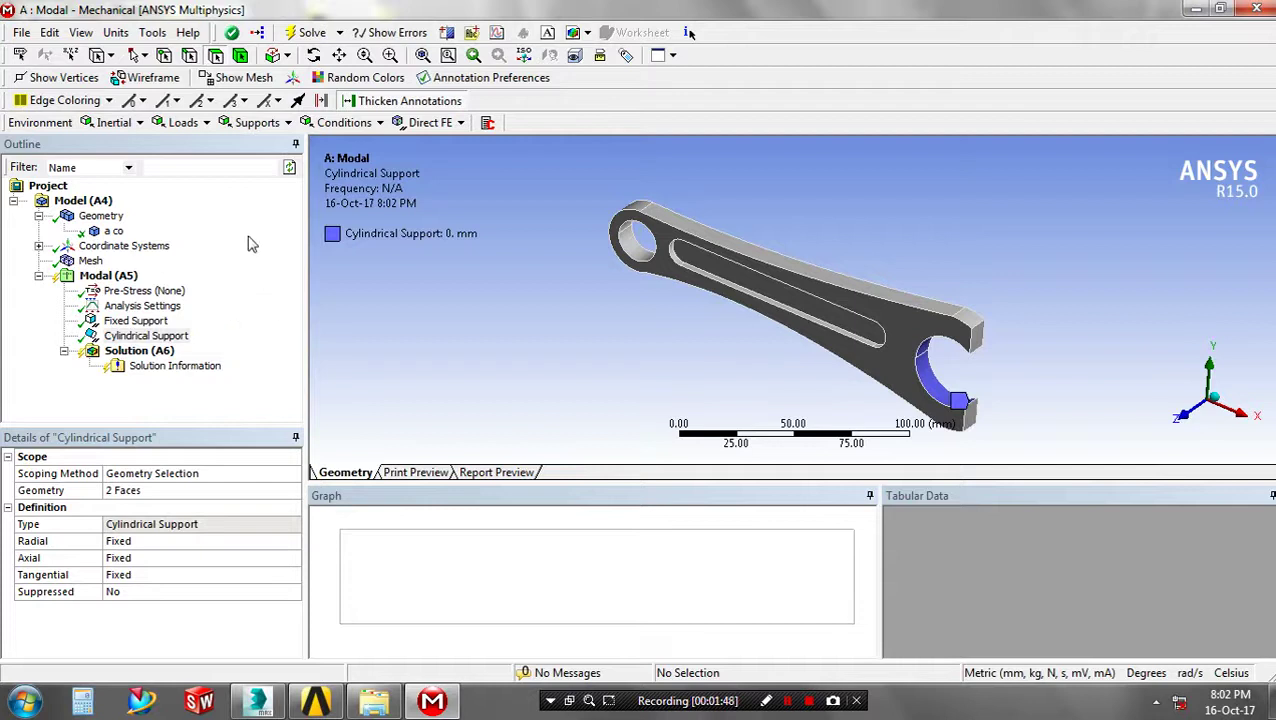
left_click(140, 321)
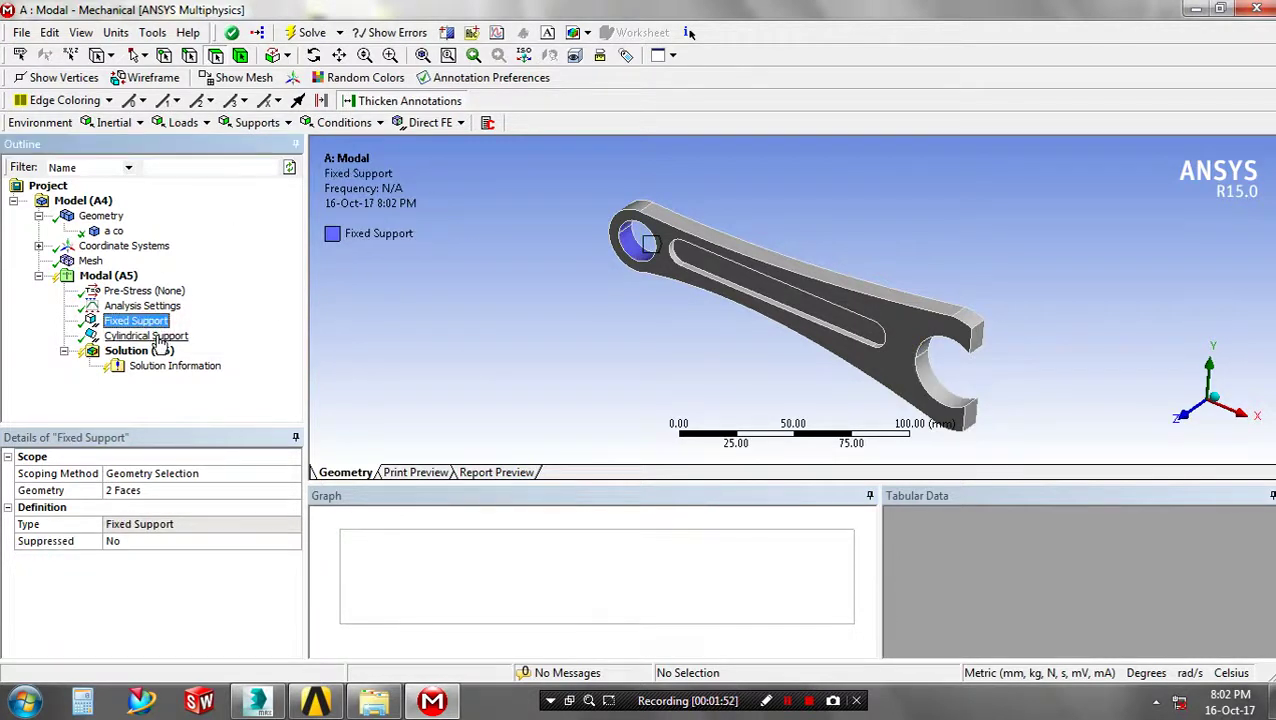
left_click(158, 337)
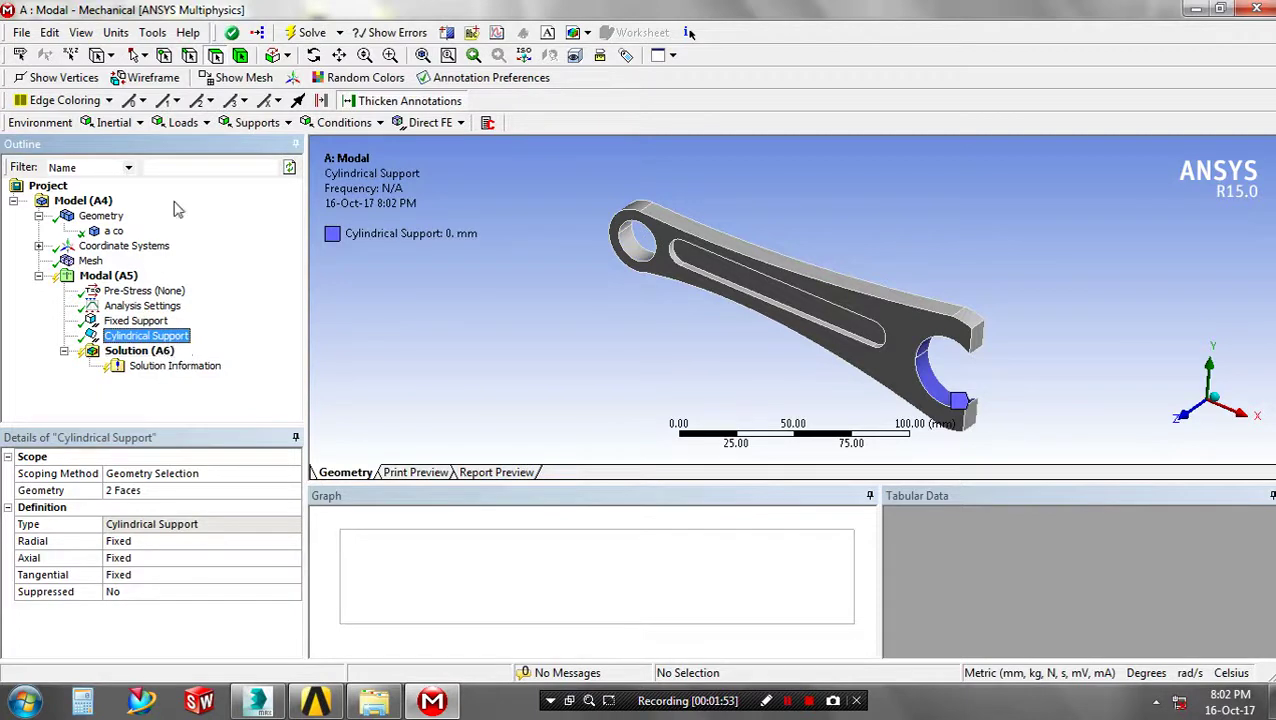
Apply a 250 °C Thermal Condition to the whole connecting rod body
left_click(185, 122)
left_click(250, 333)
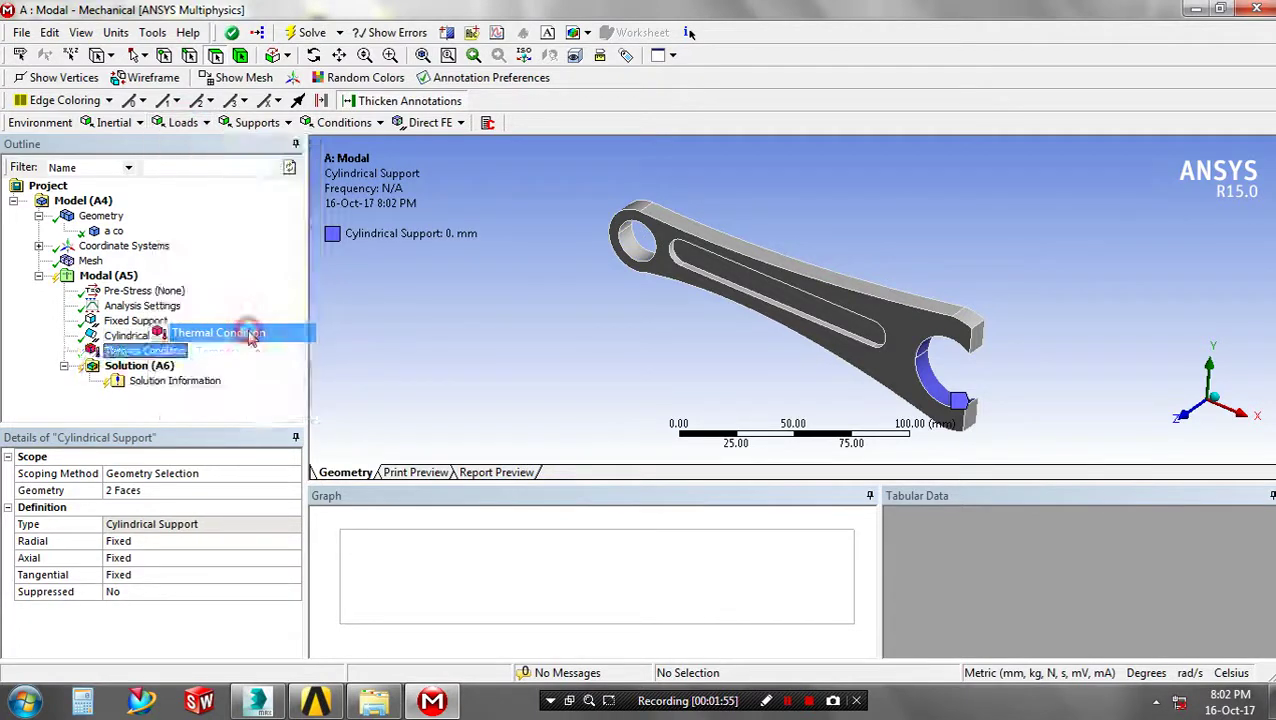
left_click(172, 540)
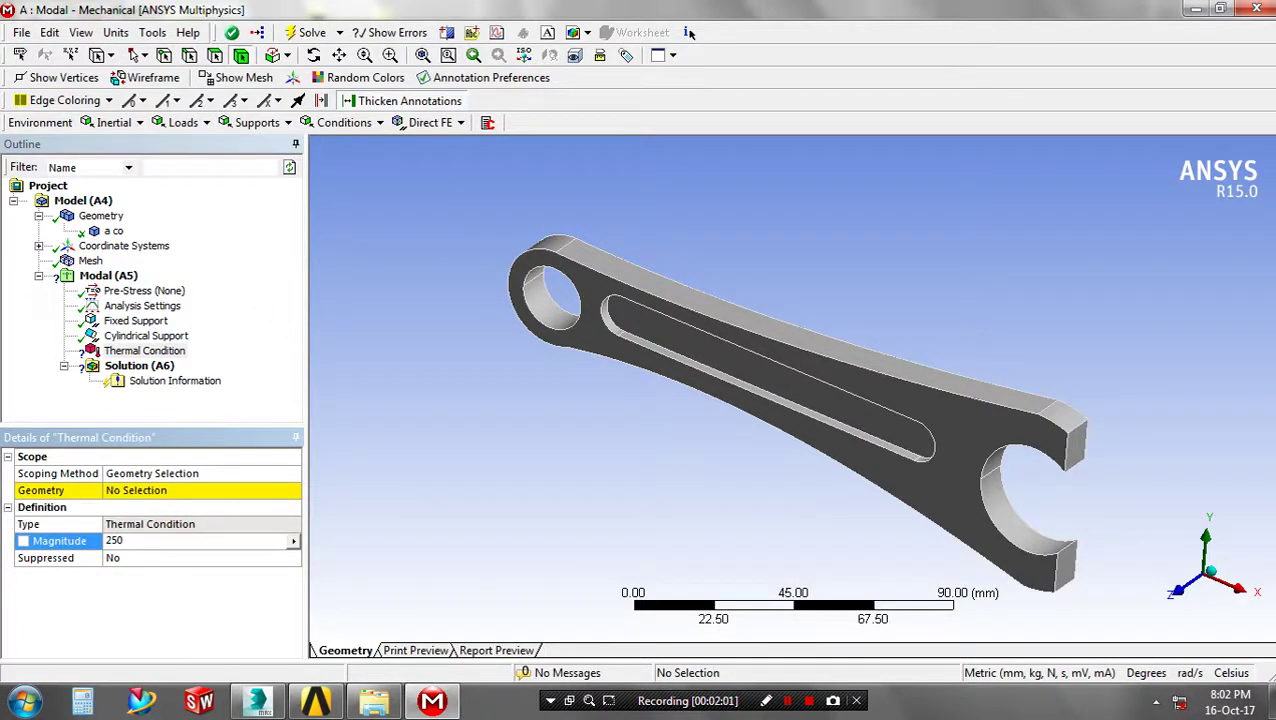
left_click(210, 490)
left_click(185, 494)
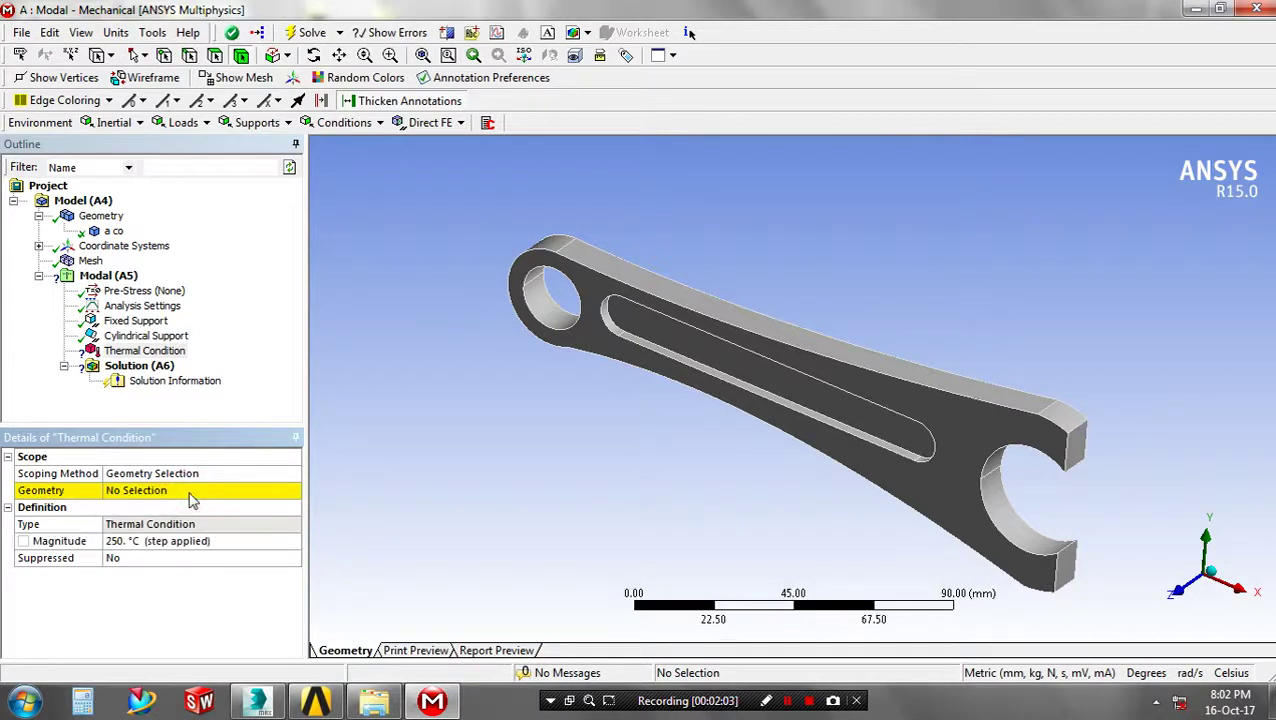
left_click(190, 492)
left_click(604, 343)
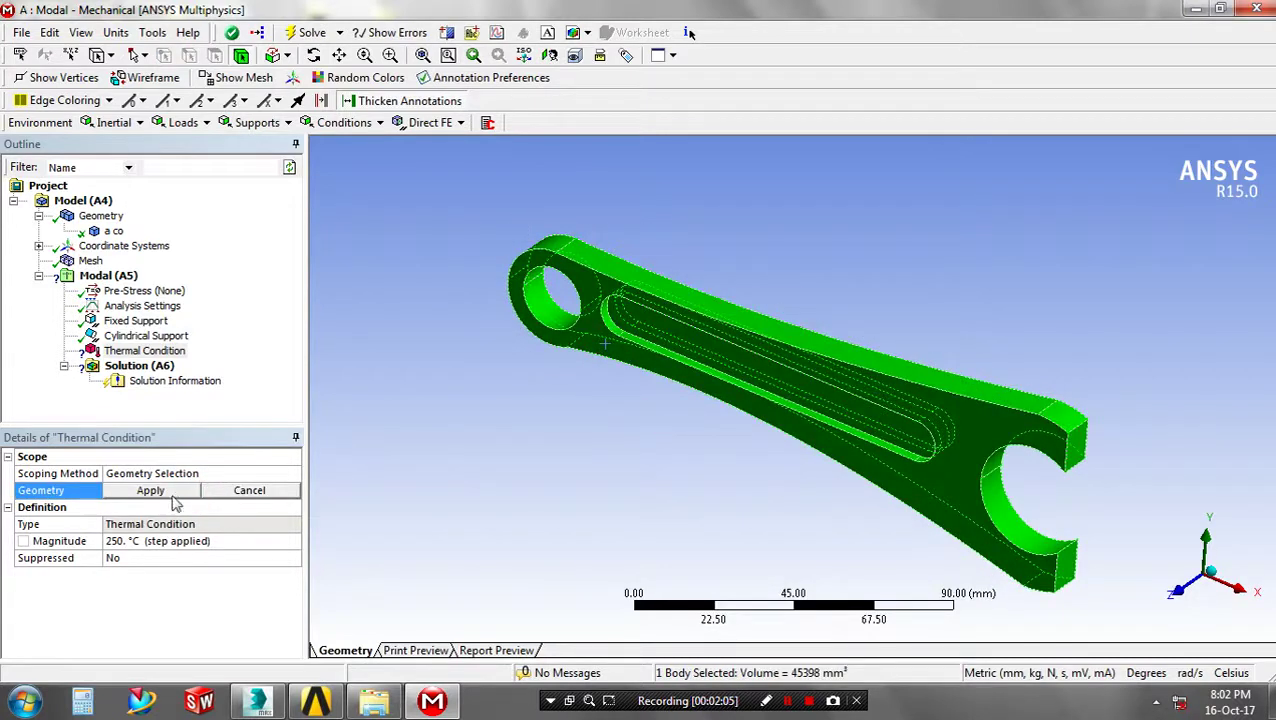
left_click(150, 490)
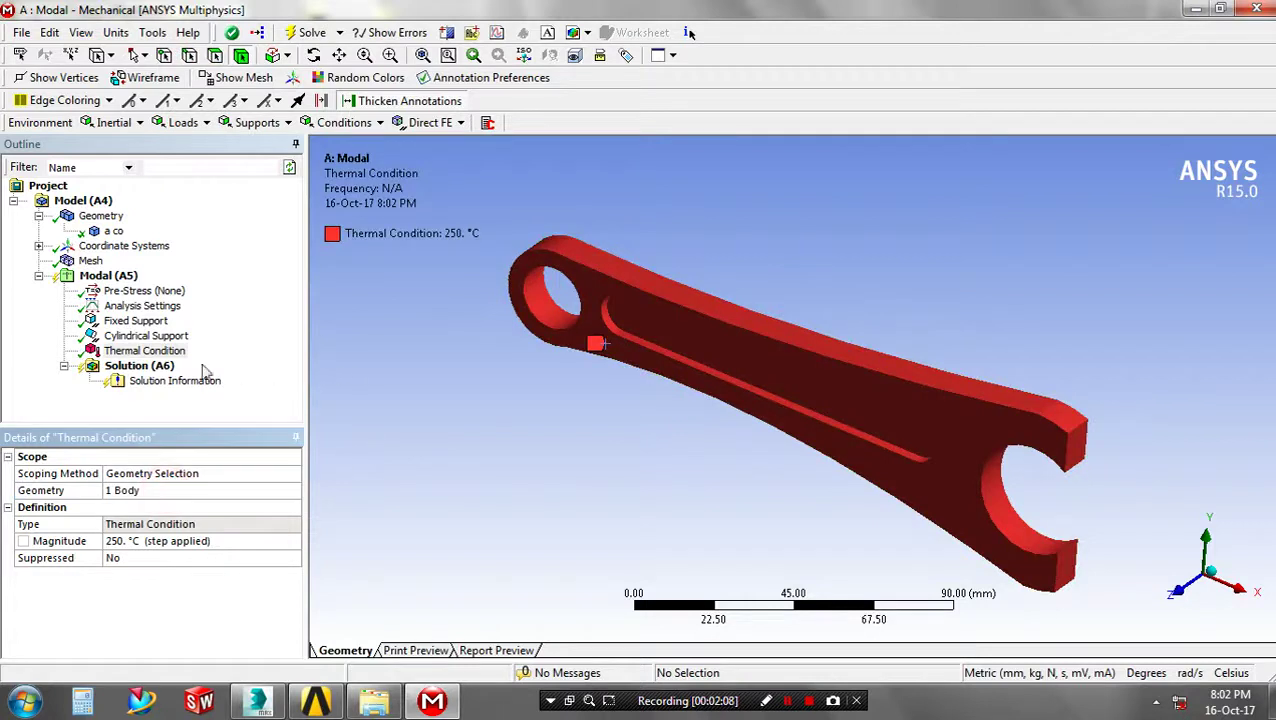
Add a Total Deformation result under Solution
left_click(140, 366)
left_click(145, 122)
left_click(136, 145)
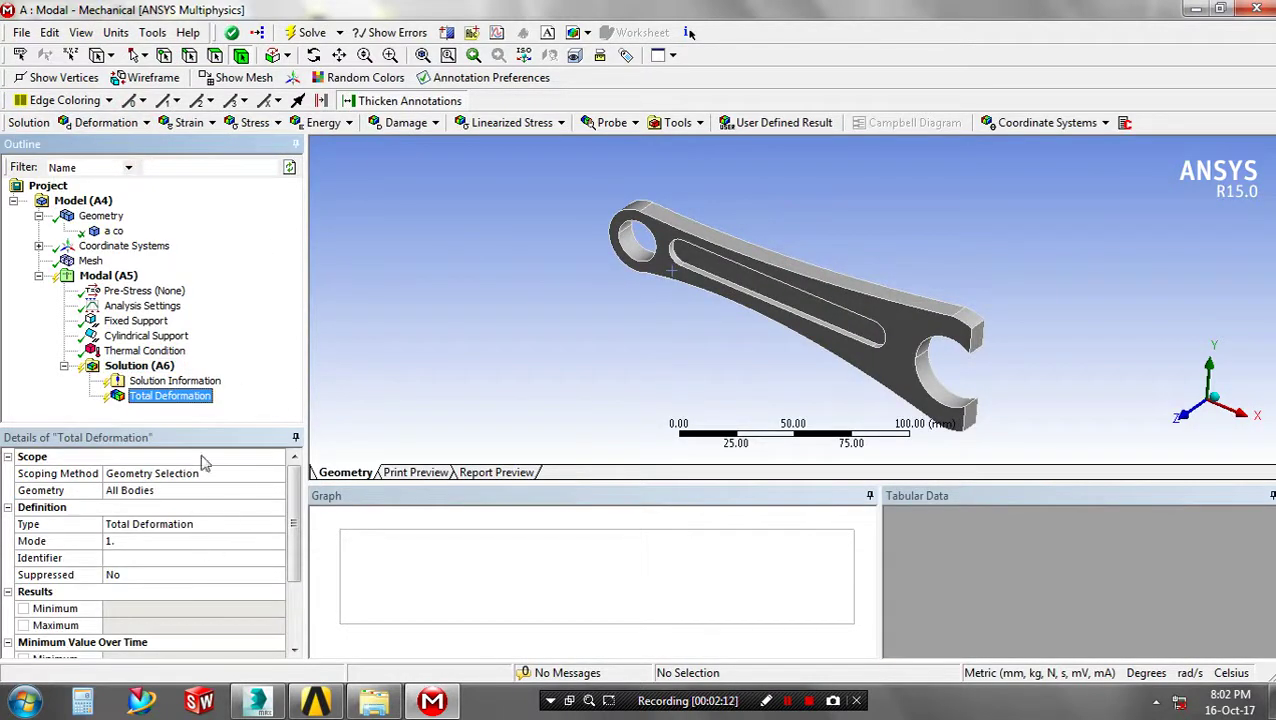
Check the Solution settings, then add Total Deformation 2 set to mode 2
left_click(160, 366)
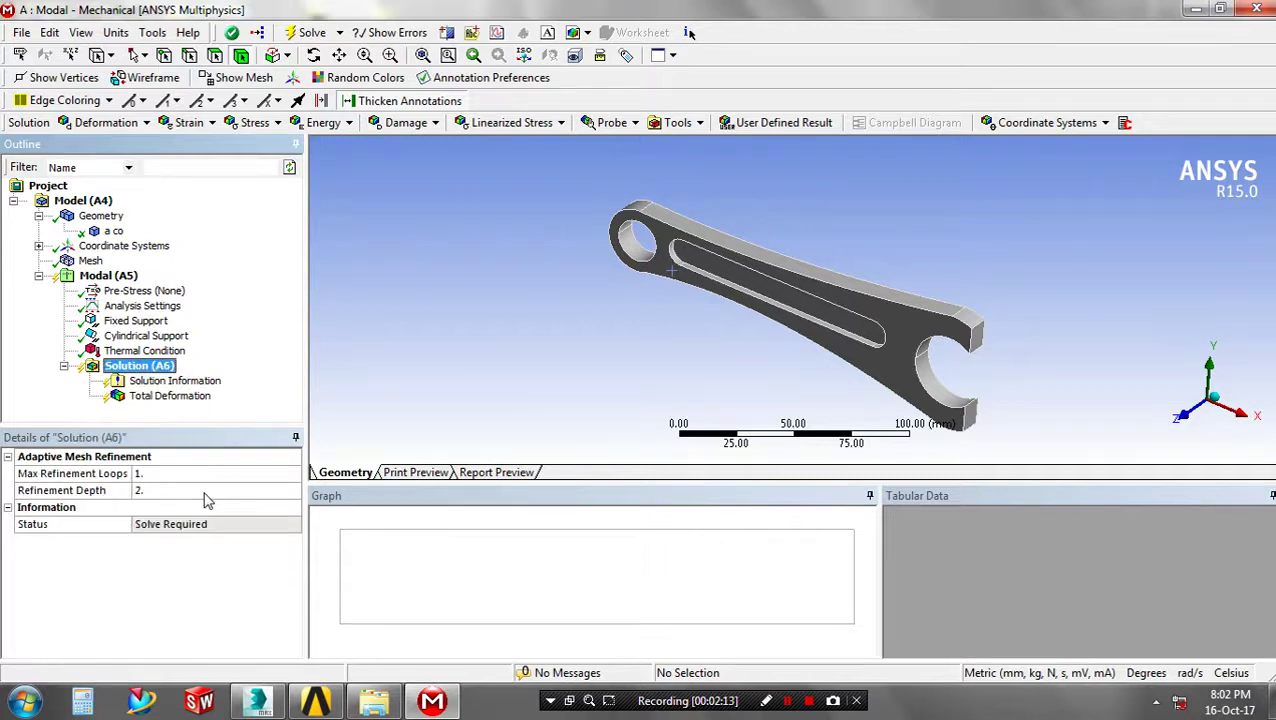
left_click(177, 383)
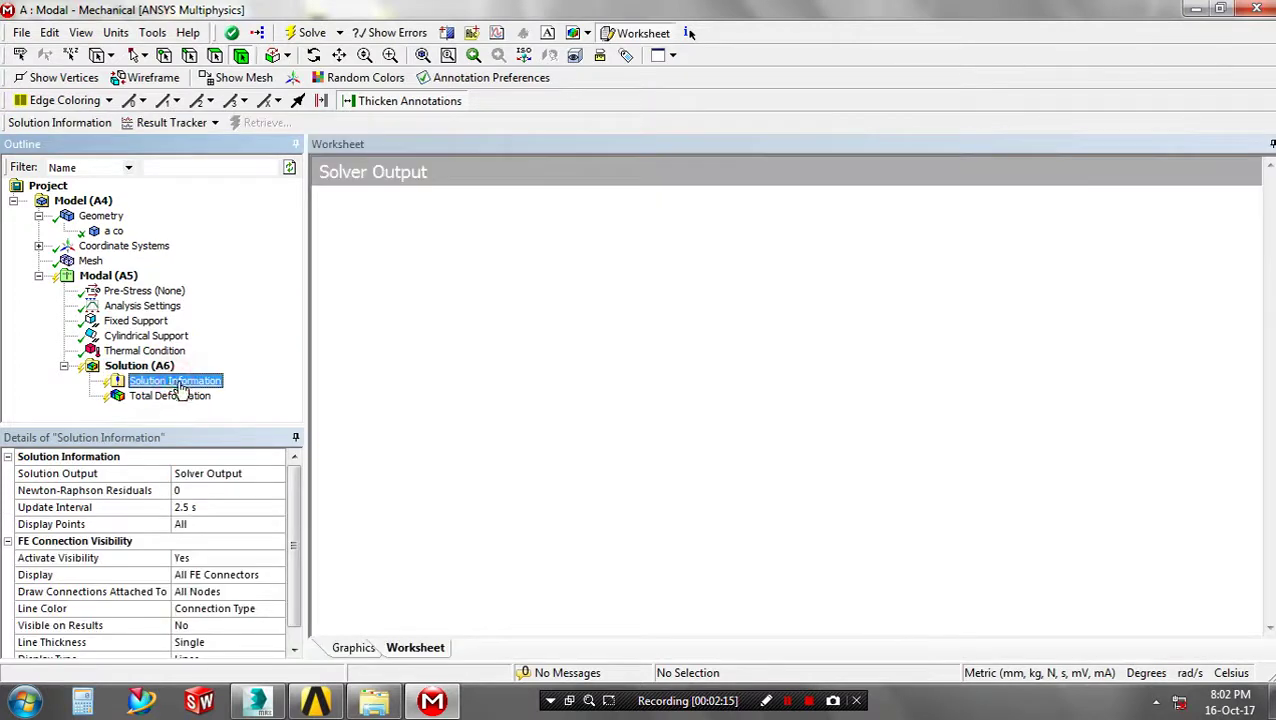
left_click(185, 397)
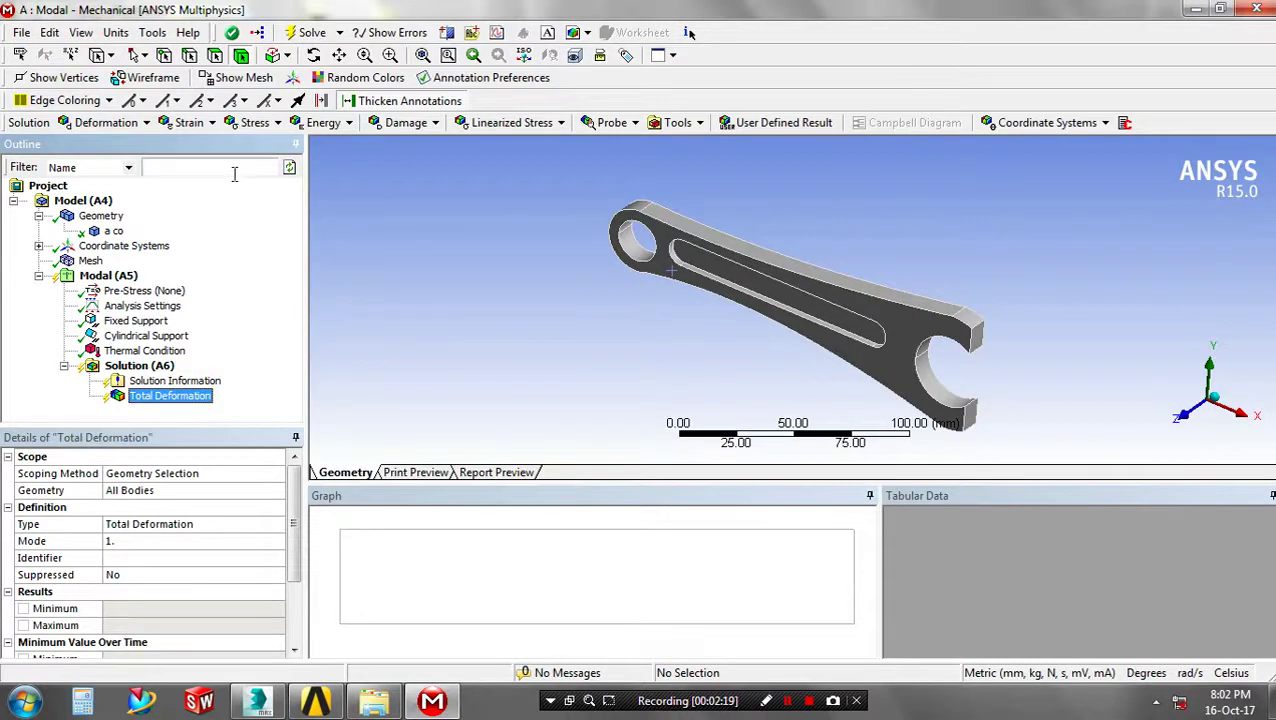
left_click(146, 123)
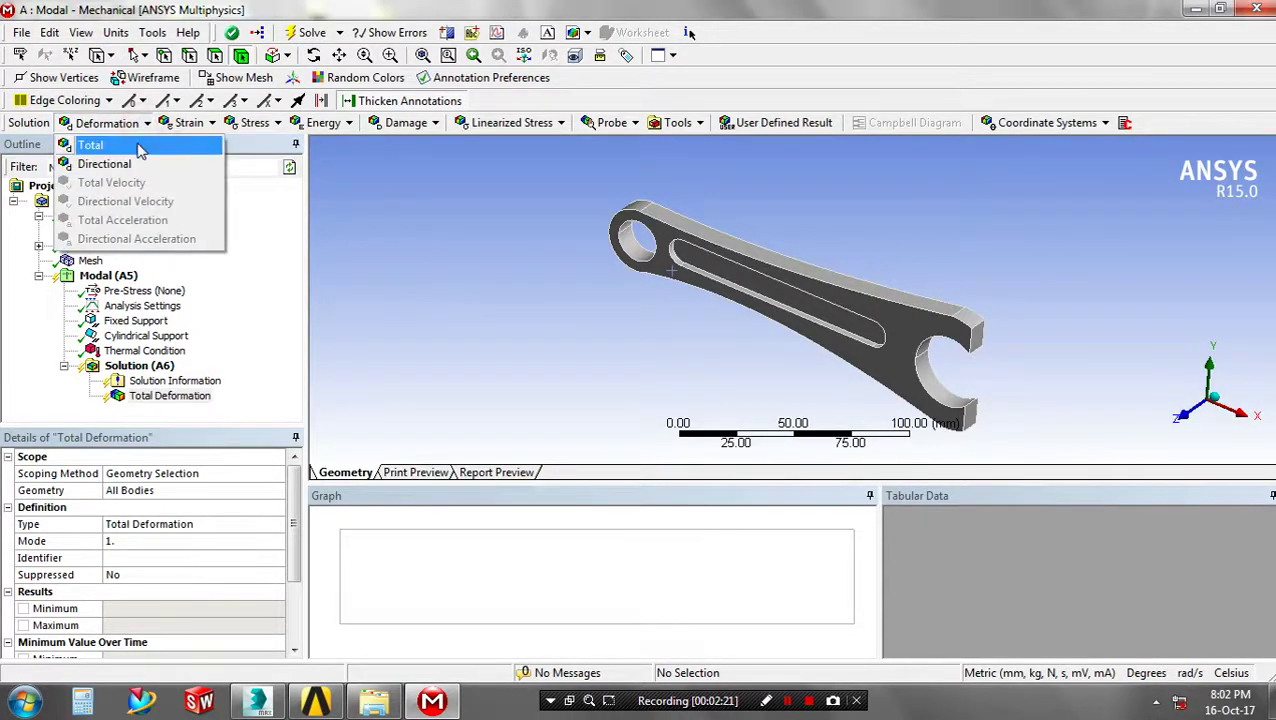
left_click(139, 148)
left_click(230, 540)
left_click(249, 540)
Add Total Deformation 3 set to mode 3
left_click(146, 123)
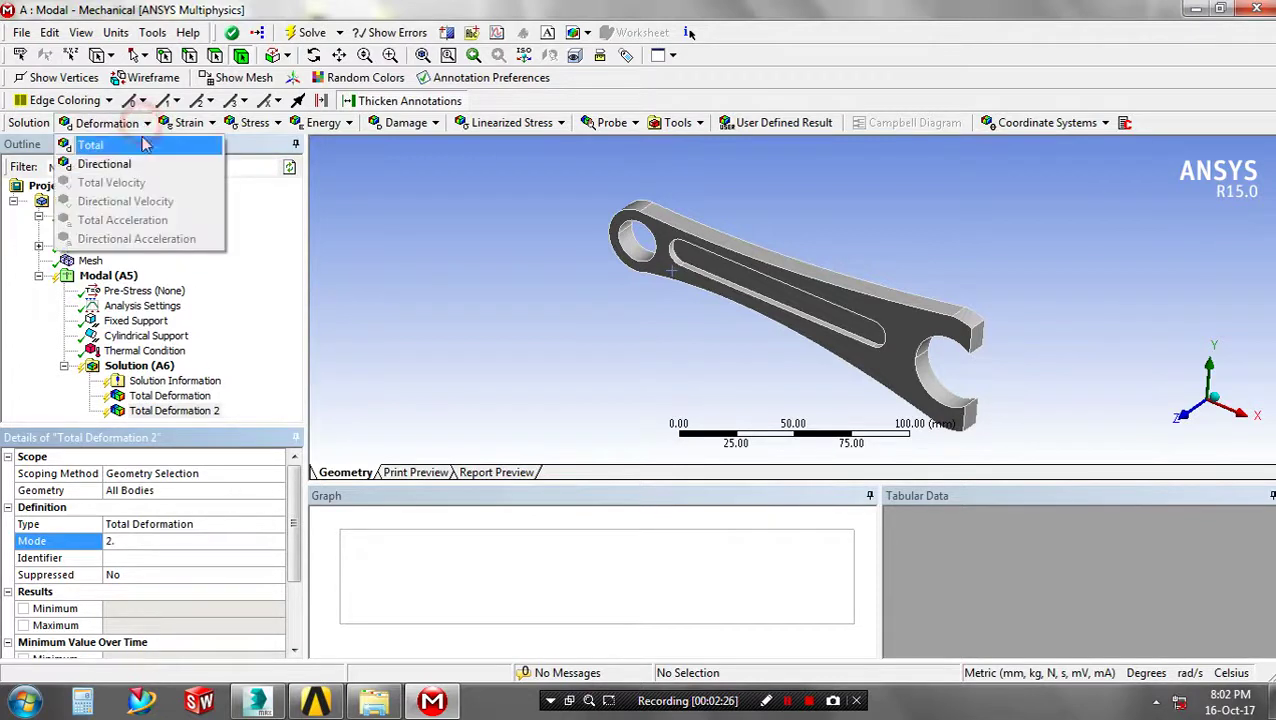
left_click(139, 148)
left_click(245, 541)
left_click(250, 541)
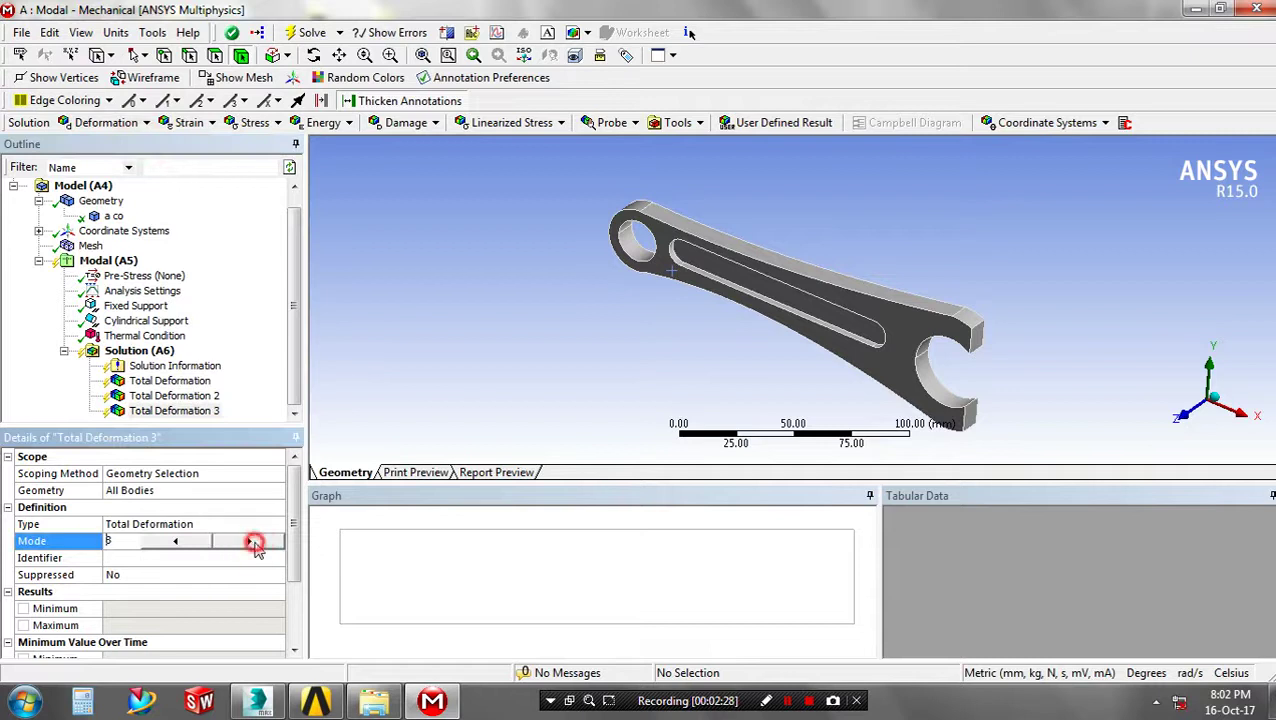
left_click(236, 262)
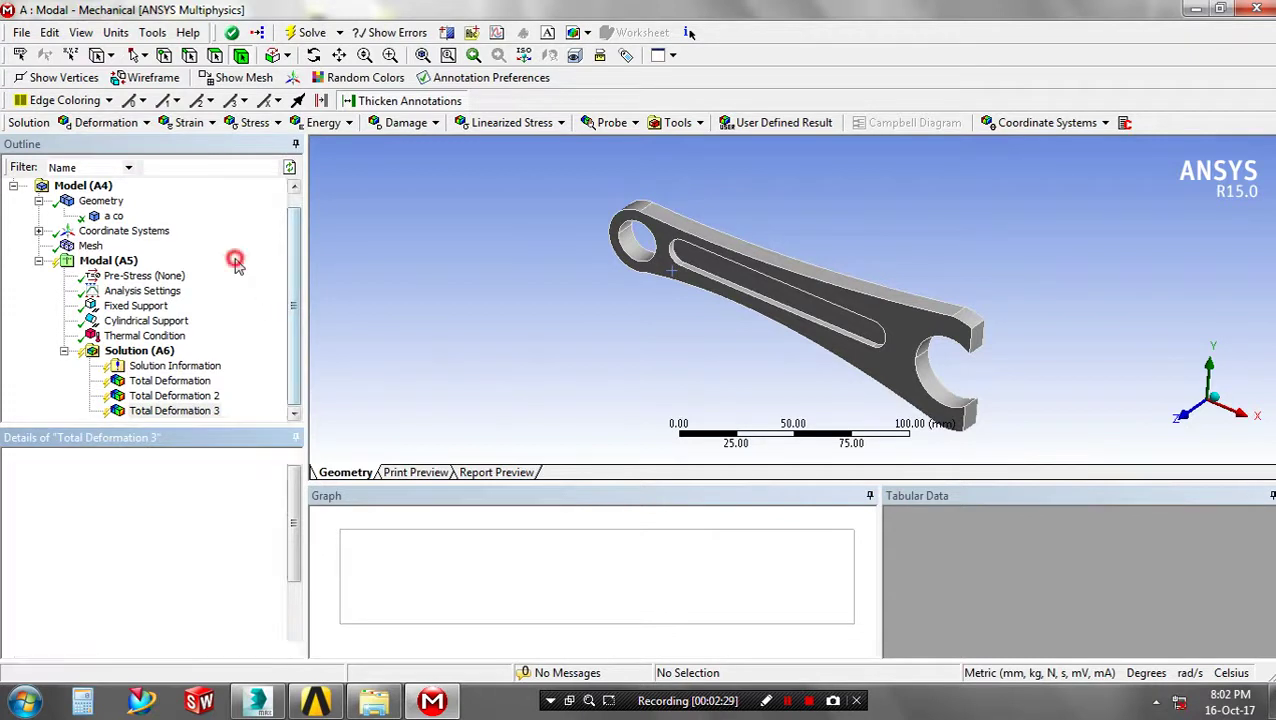
Solve for six frequencies (2641.4–11902 Hz), animate mode 3, then select the mode 2 result
left_click(308, 33)
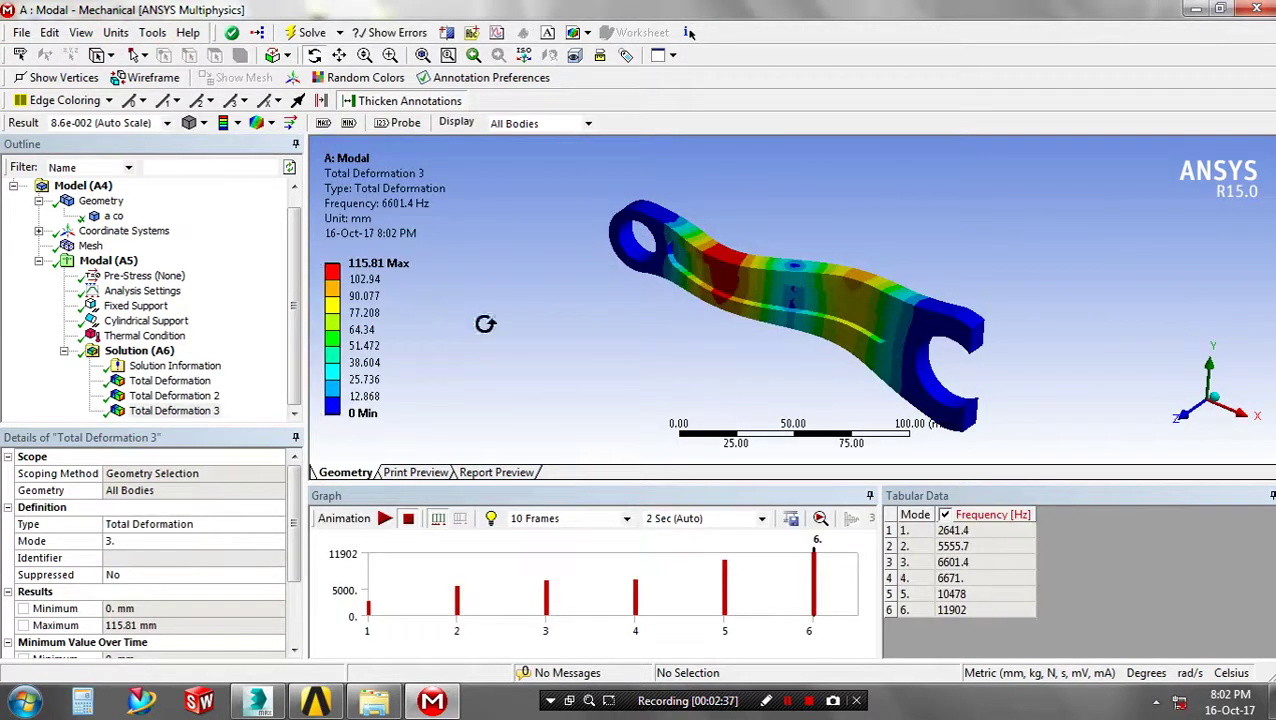
left_click_drag(693, 339, 733, 341)
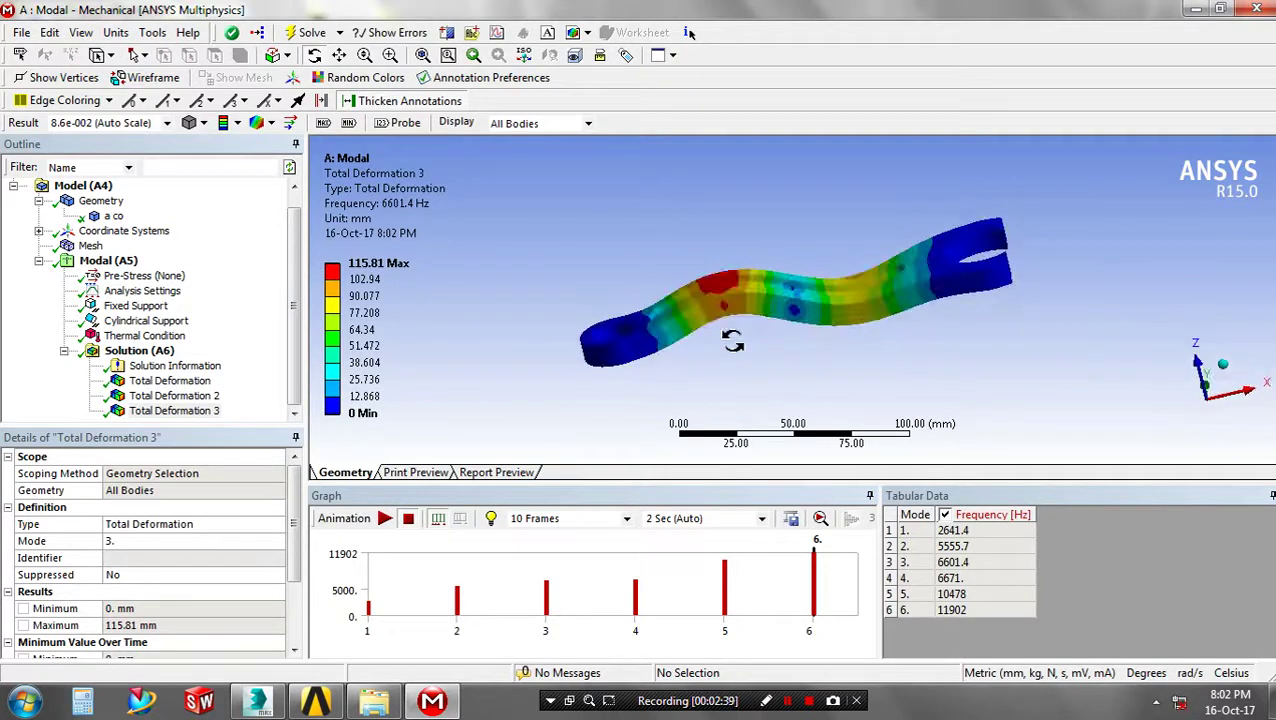
left_click(385, 519)
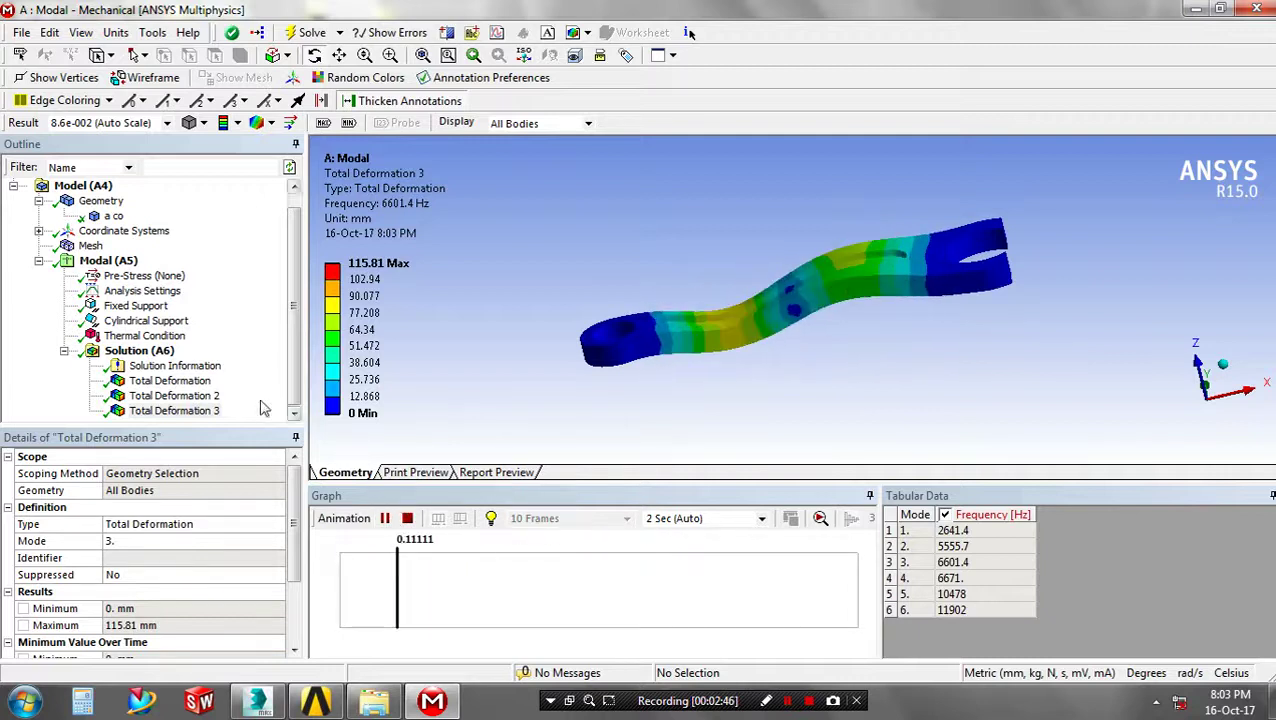
left_click(220, 396)
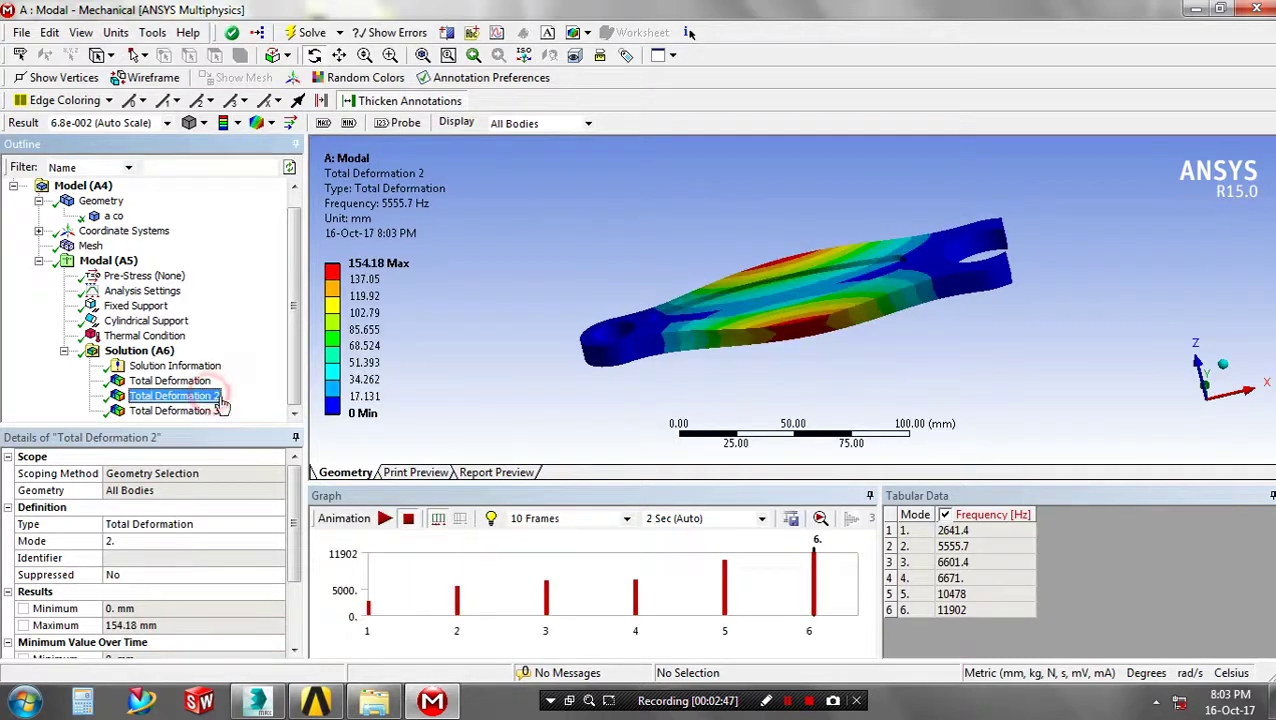
Animate Total Deformation 2, then animate the mode 1 Total Deformation at 2641.4 Hz
left_click(385, 519)
middle_click_drag(510, 395, 820, 373)
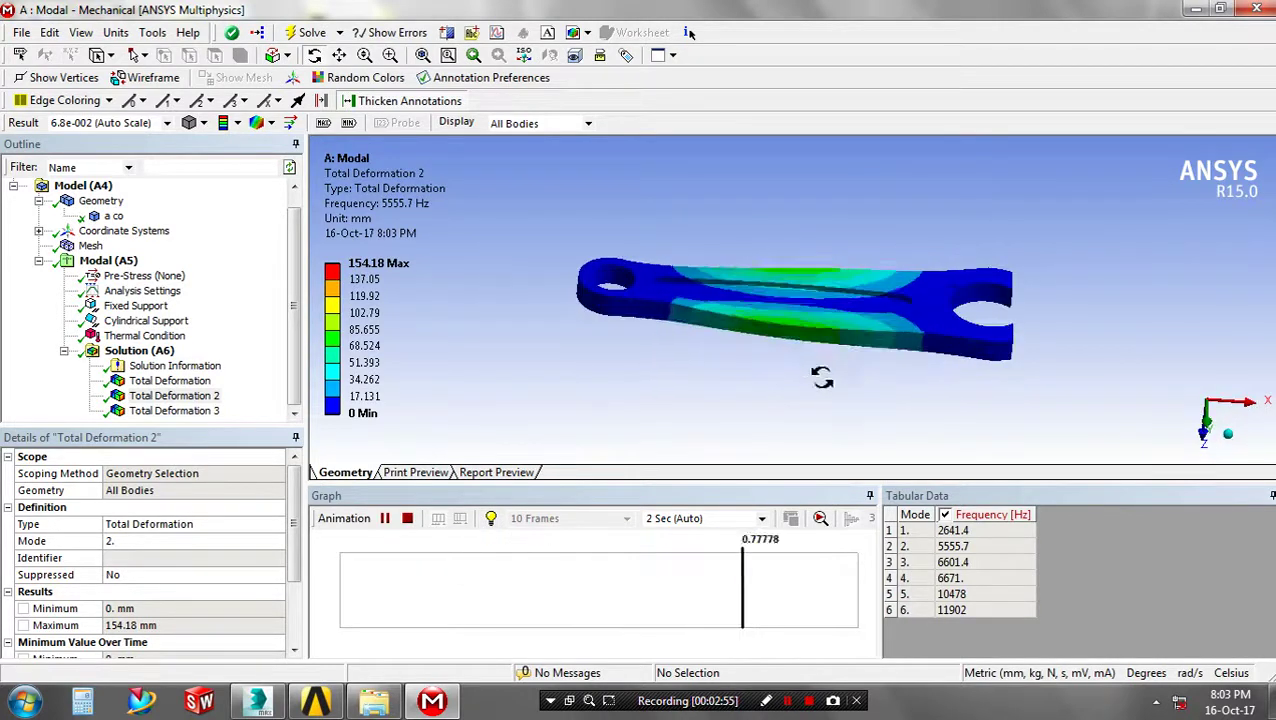
left_click(168, 381)
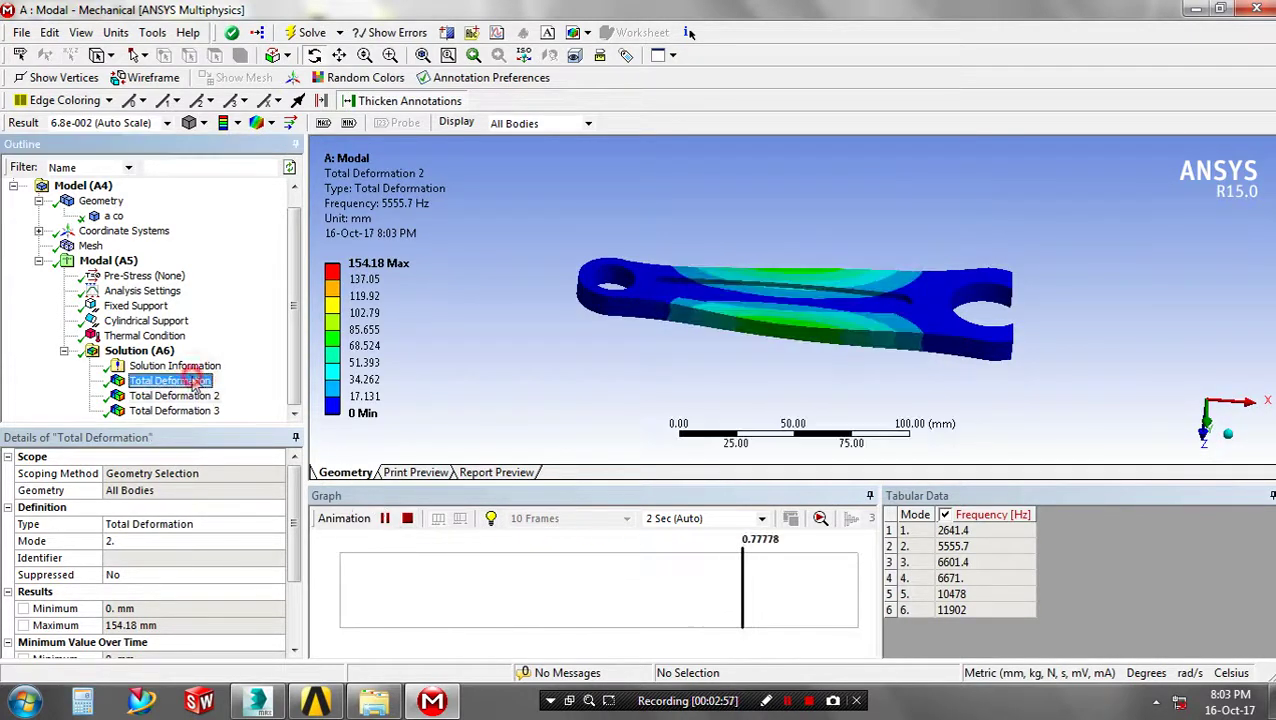
left_click(384, 518)
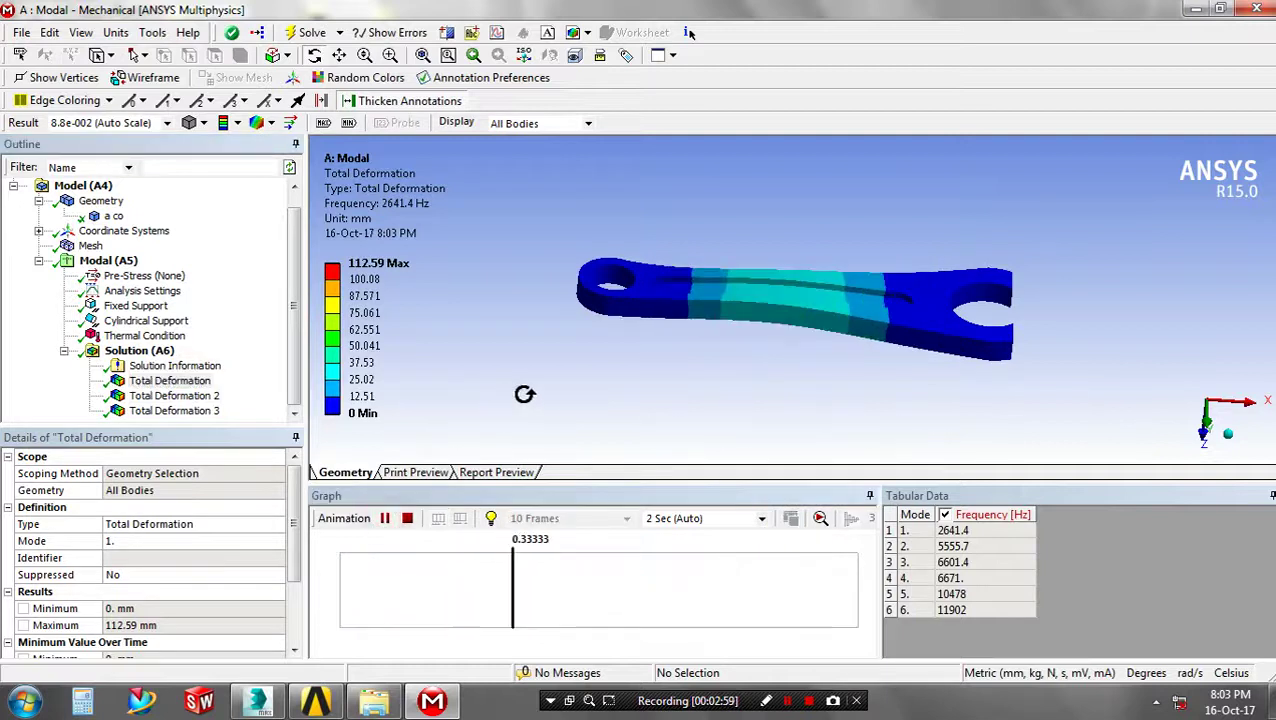
middle_click_drag(763, 322, 778, 397)
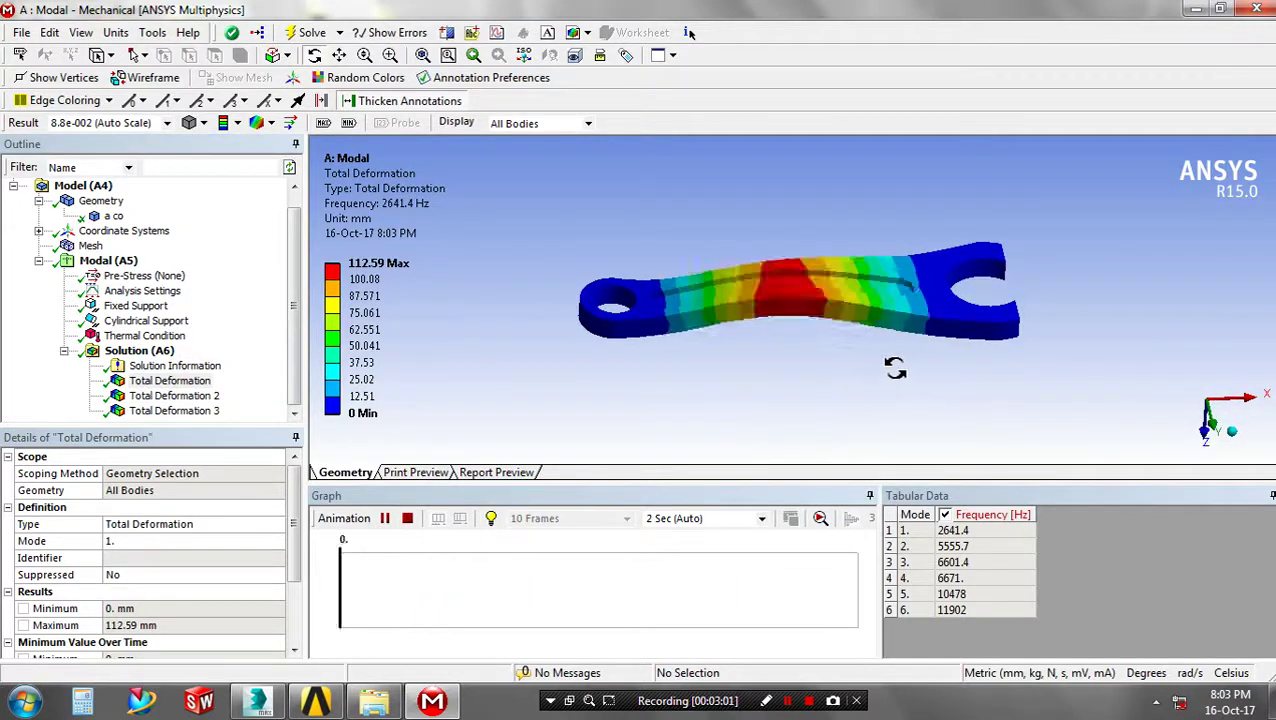